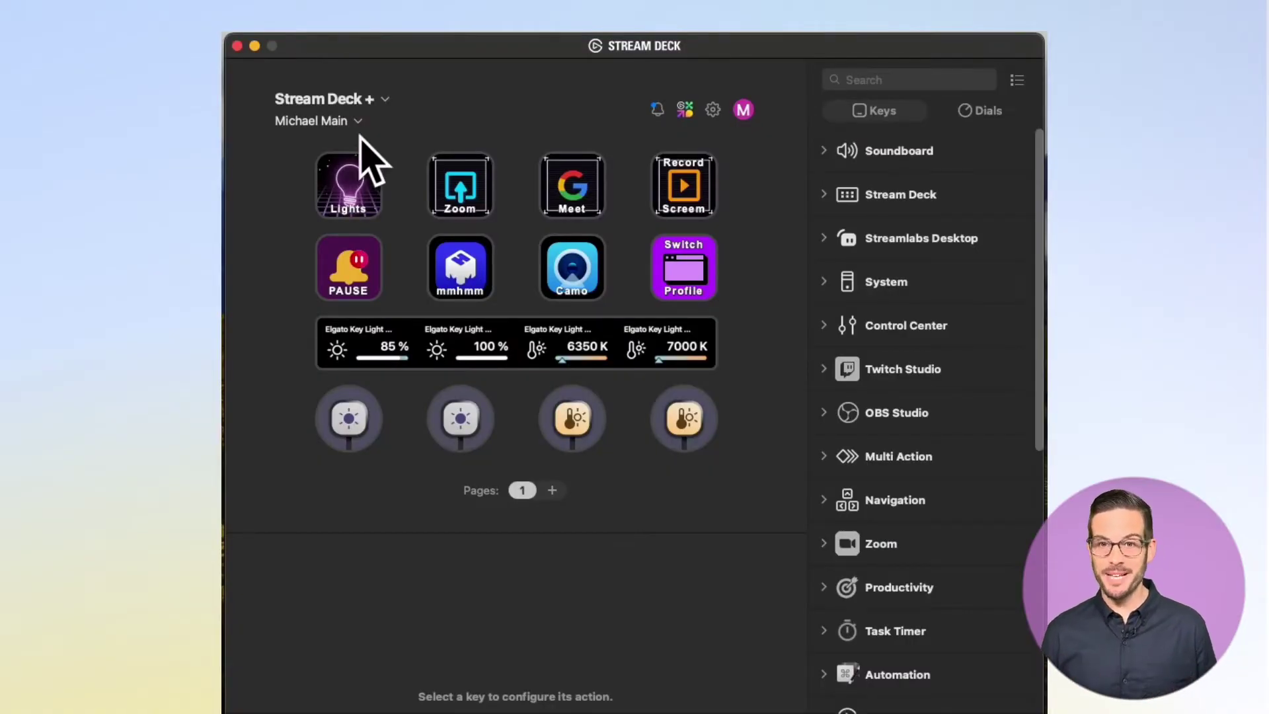
- Create a blank Profile 1 with a Multi Action on the top-left key containing a System Open step
click(357, 121)
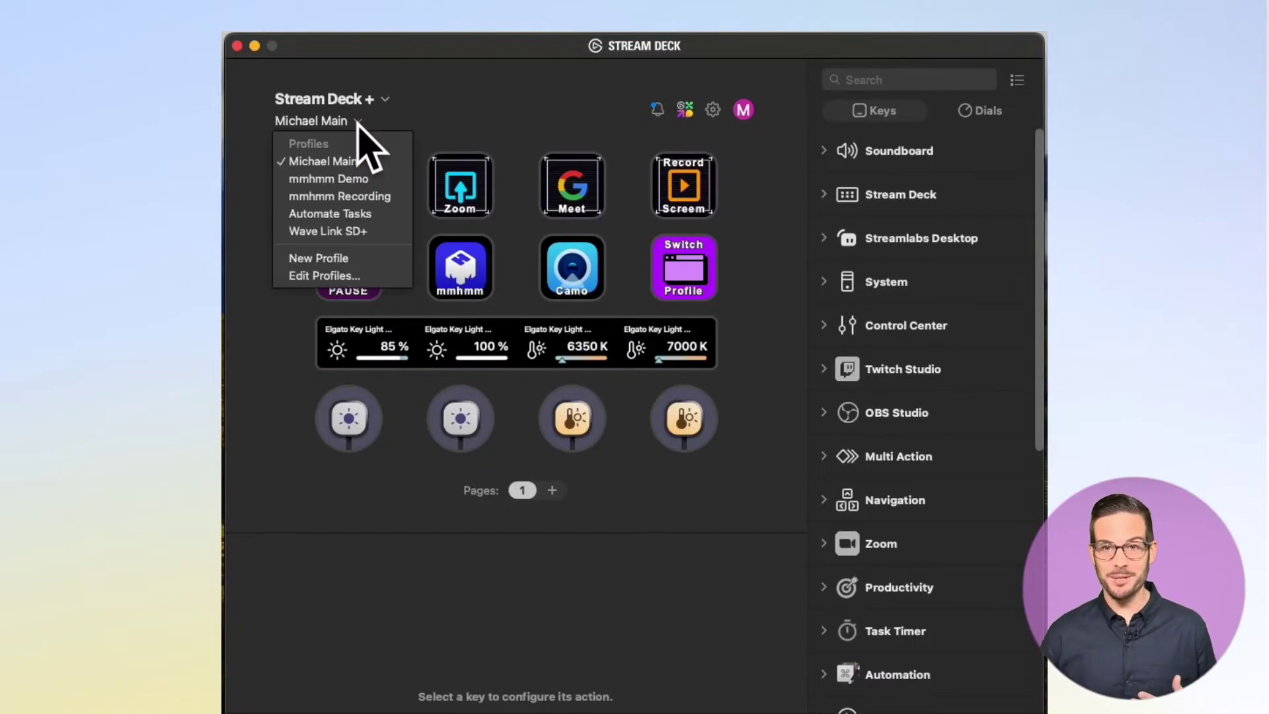
click(347, 259)
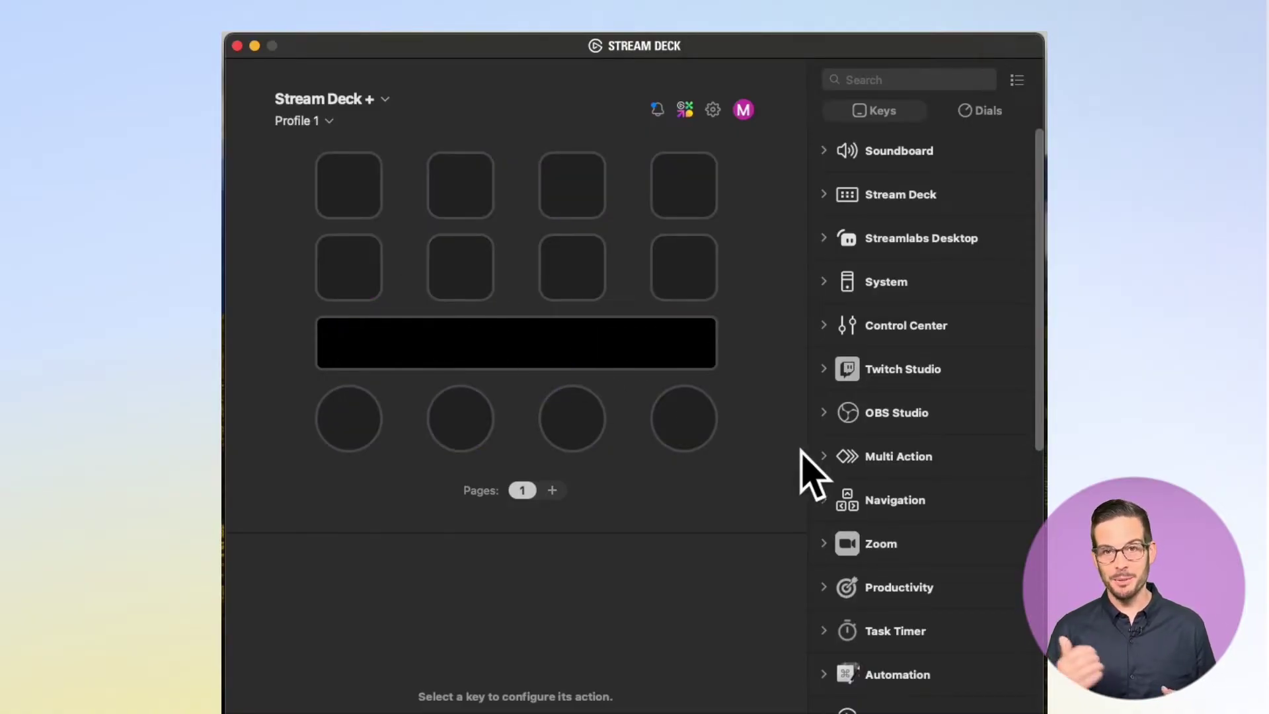
click(827, 456)
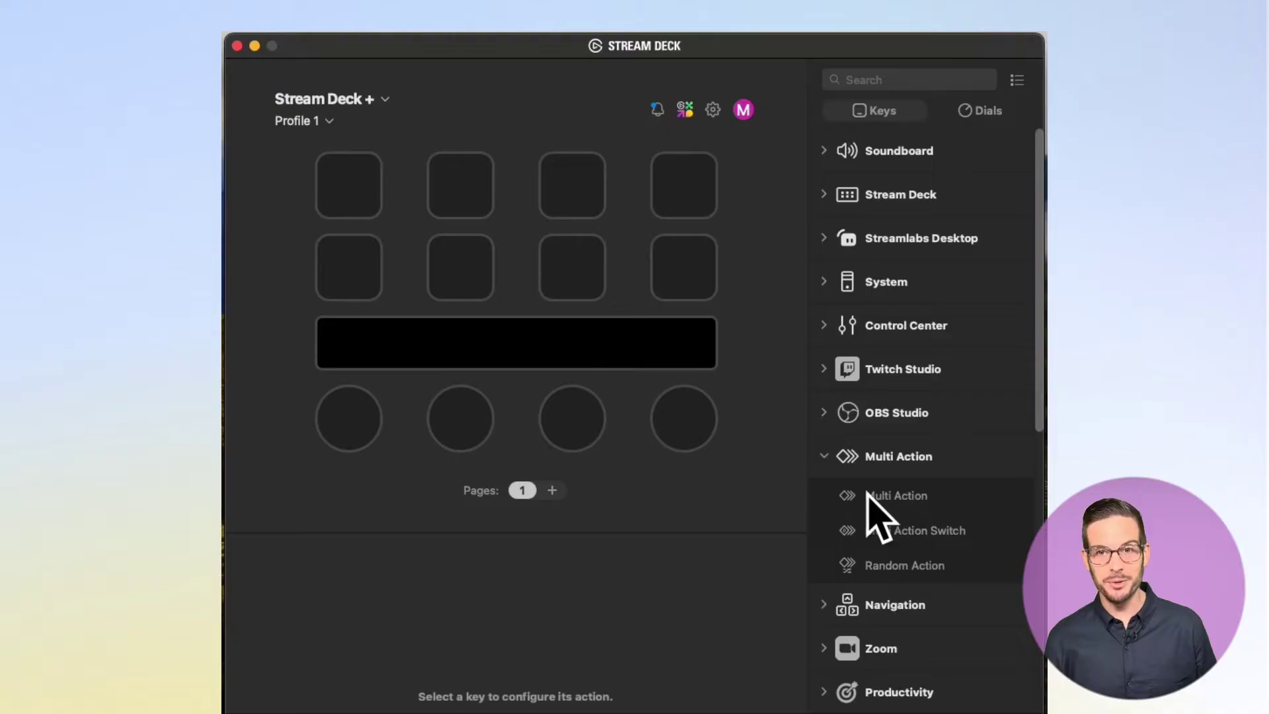
drag(869, 499, 343, 197)
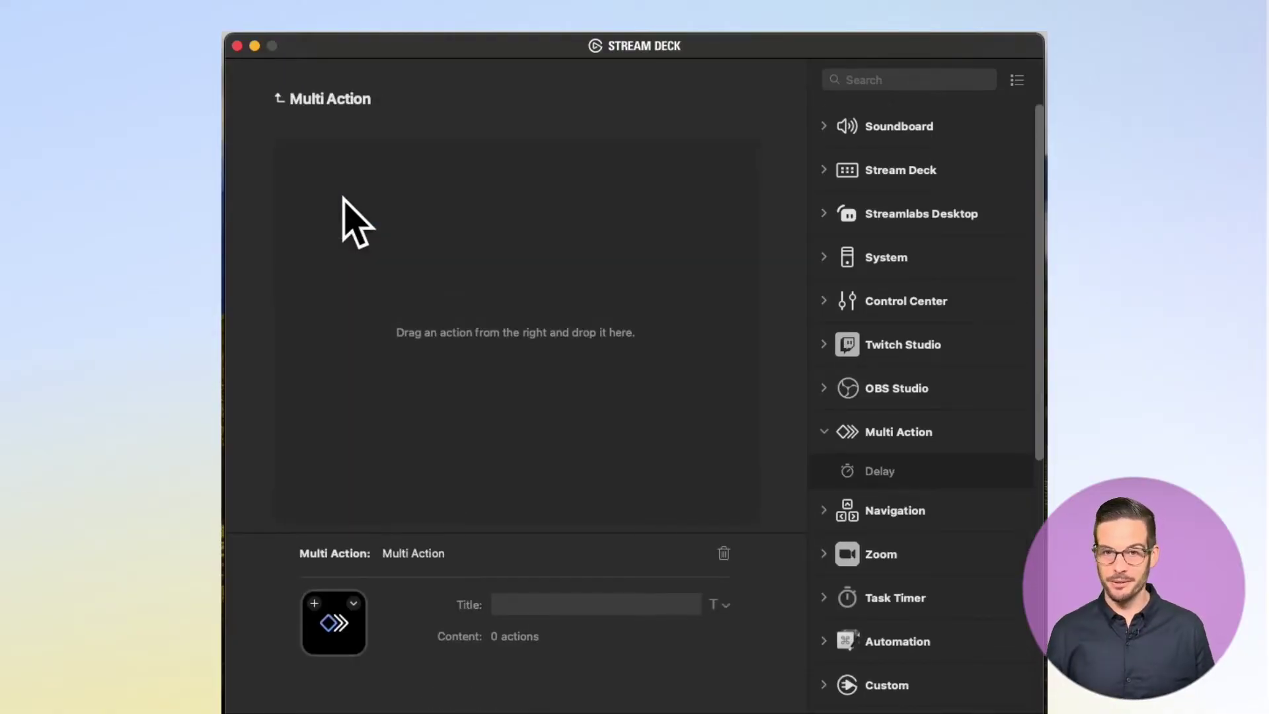
click(825, 259)
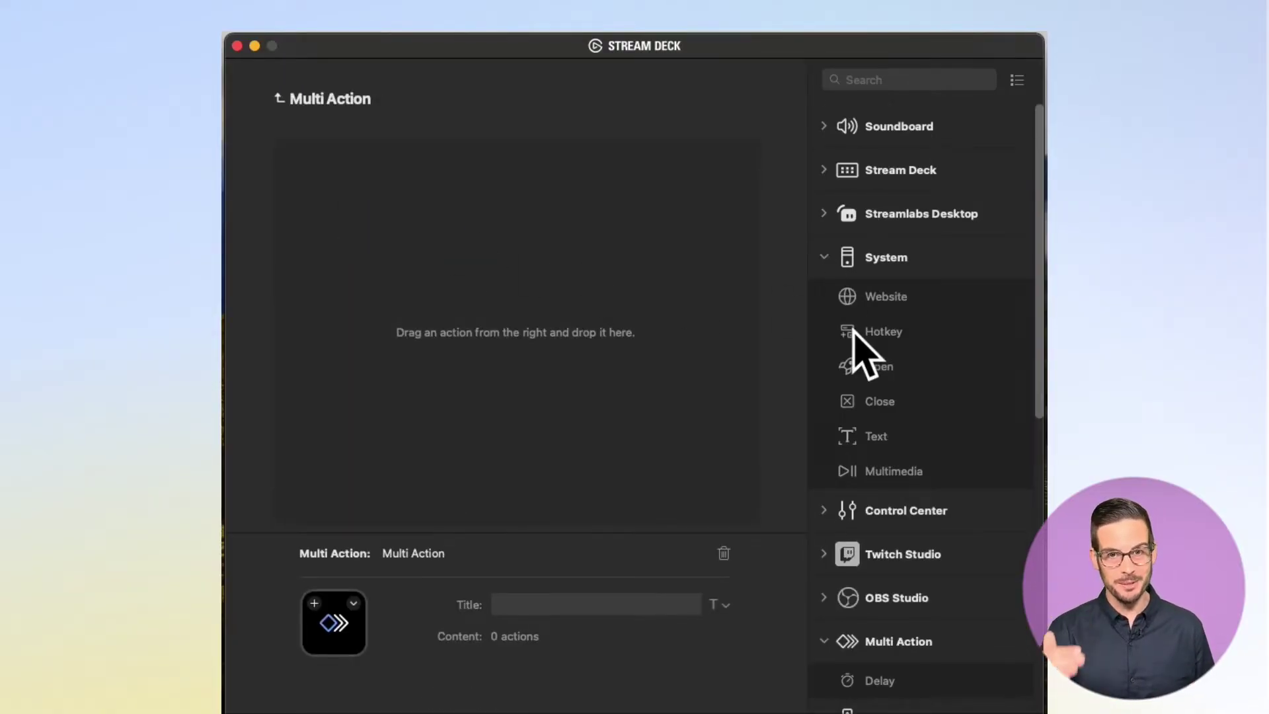
drag(869, 368, 595, 304)
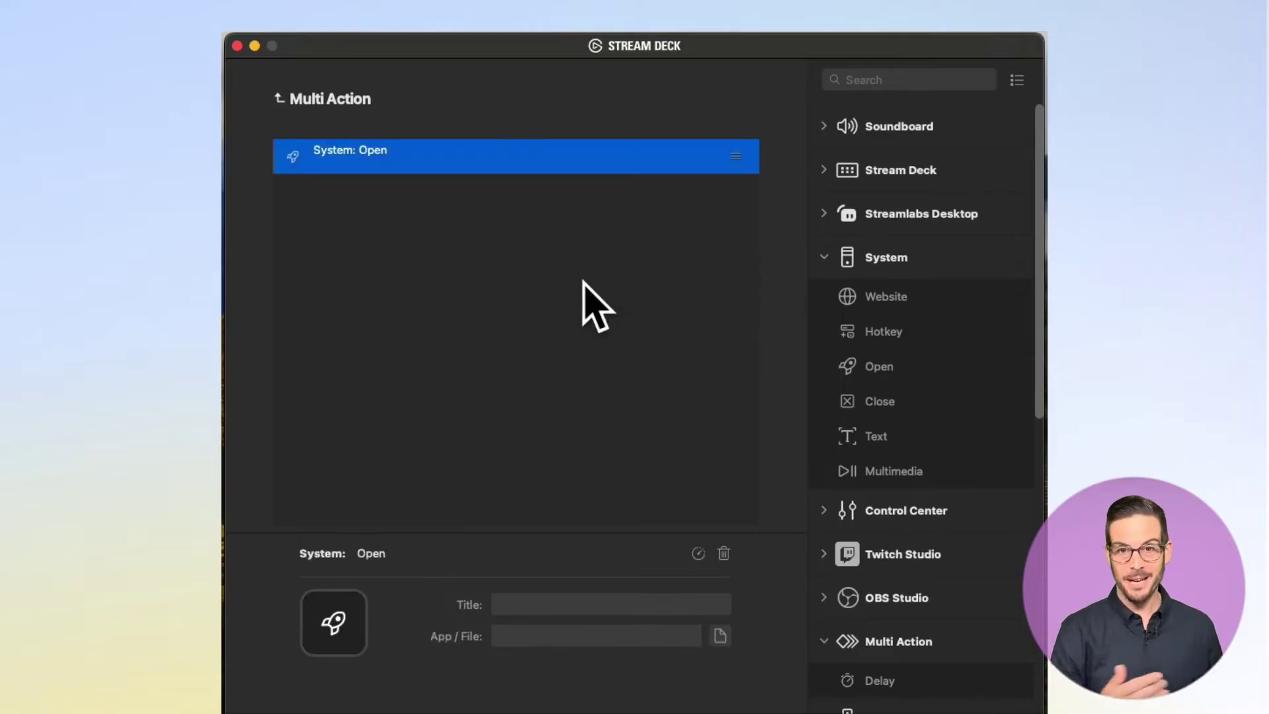
- Set the Open step to launch QuickTime Player from Applications
click(720, 636)
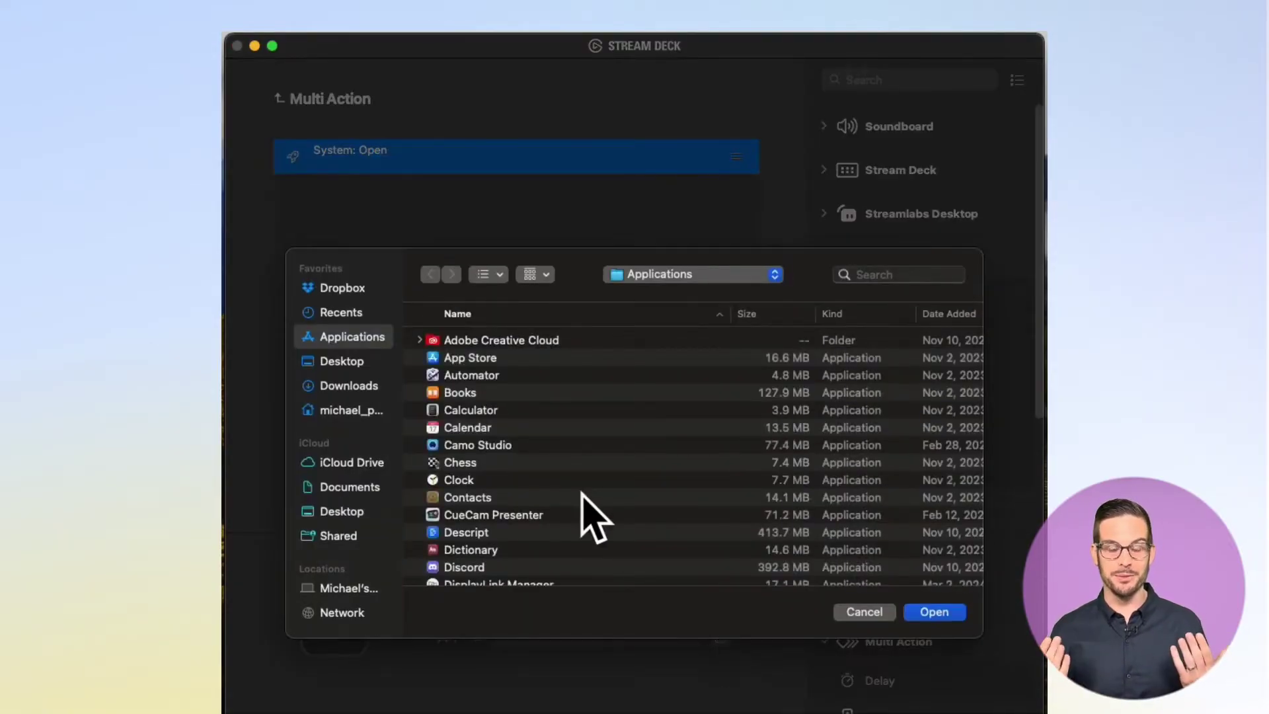
scroll(595, 516, down, 5)
scroll(595, 509, down, 10)
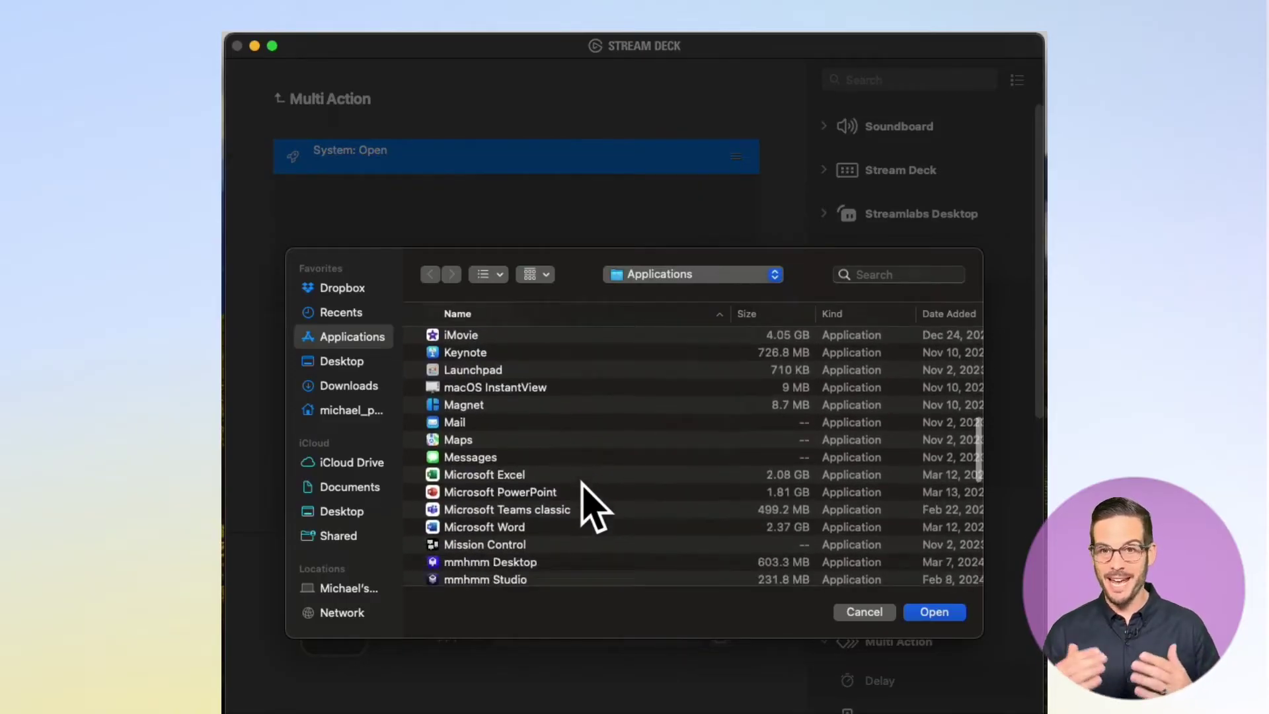
scroll(595, 509, down, 1)
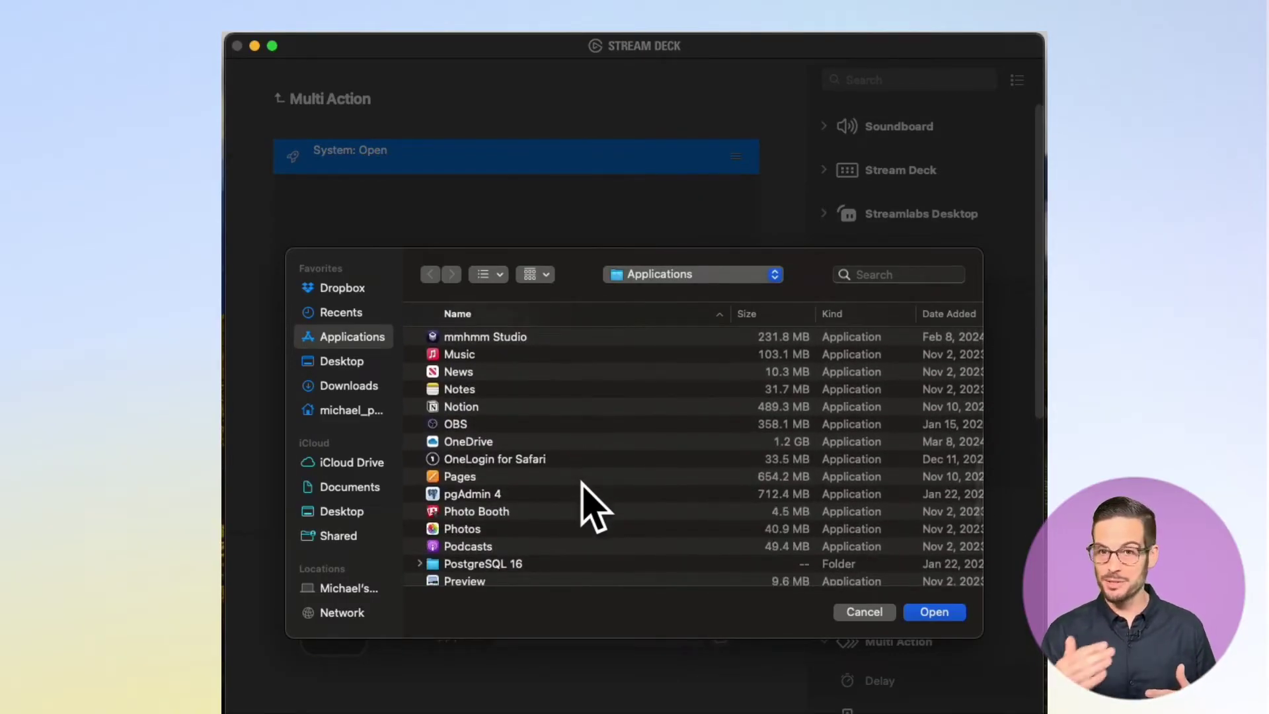
scroll(591, 505, down, 3)
click(494, 504)
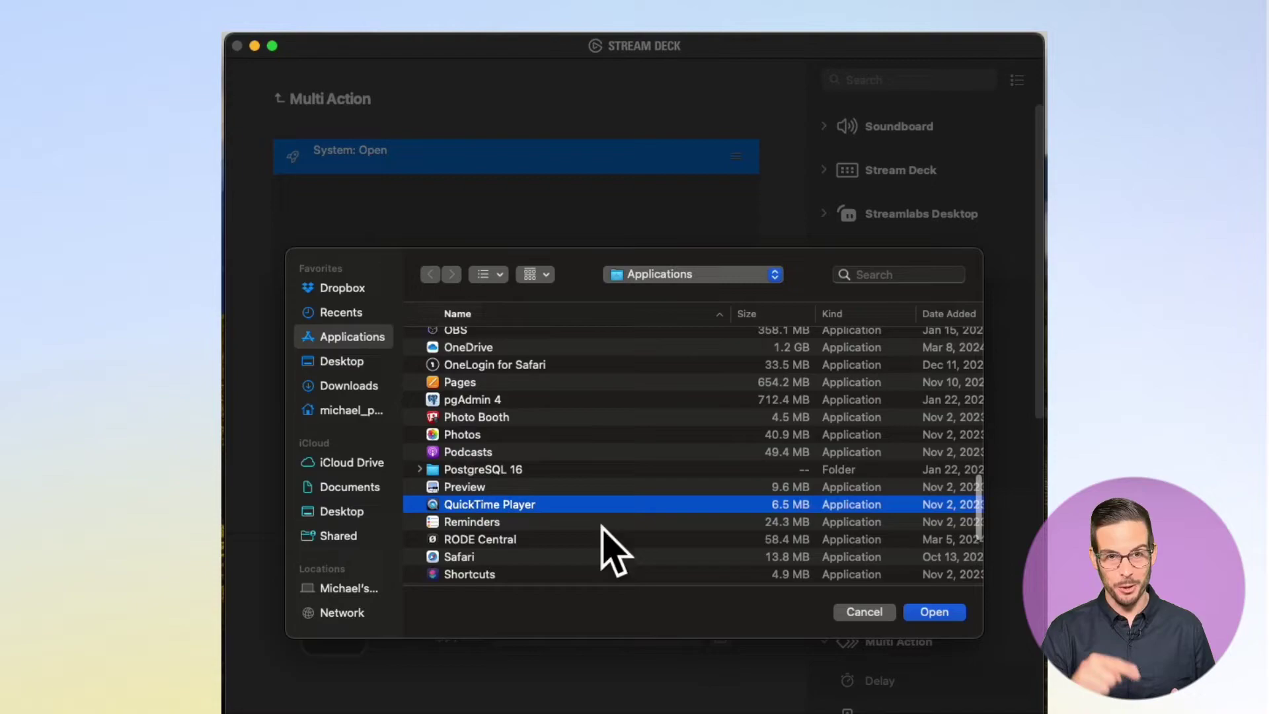
click(939, 613)
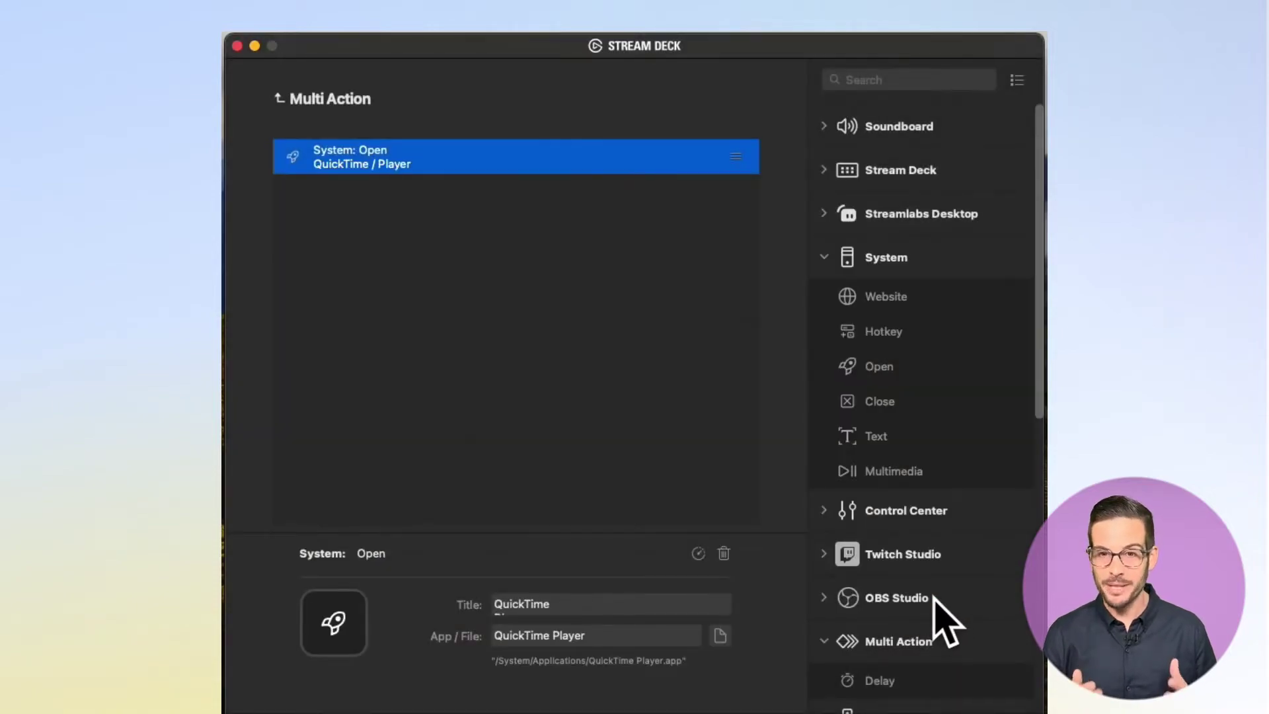
- Add a 1000 ms Delay and a Shift-Command-N Hotkey step, then return to the key grid
drag(893, 686, 533, 292)
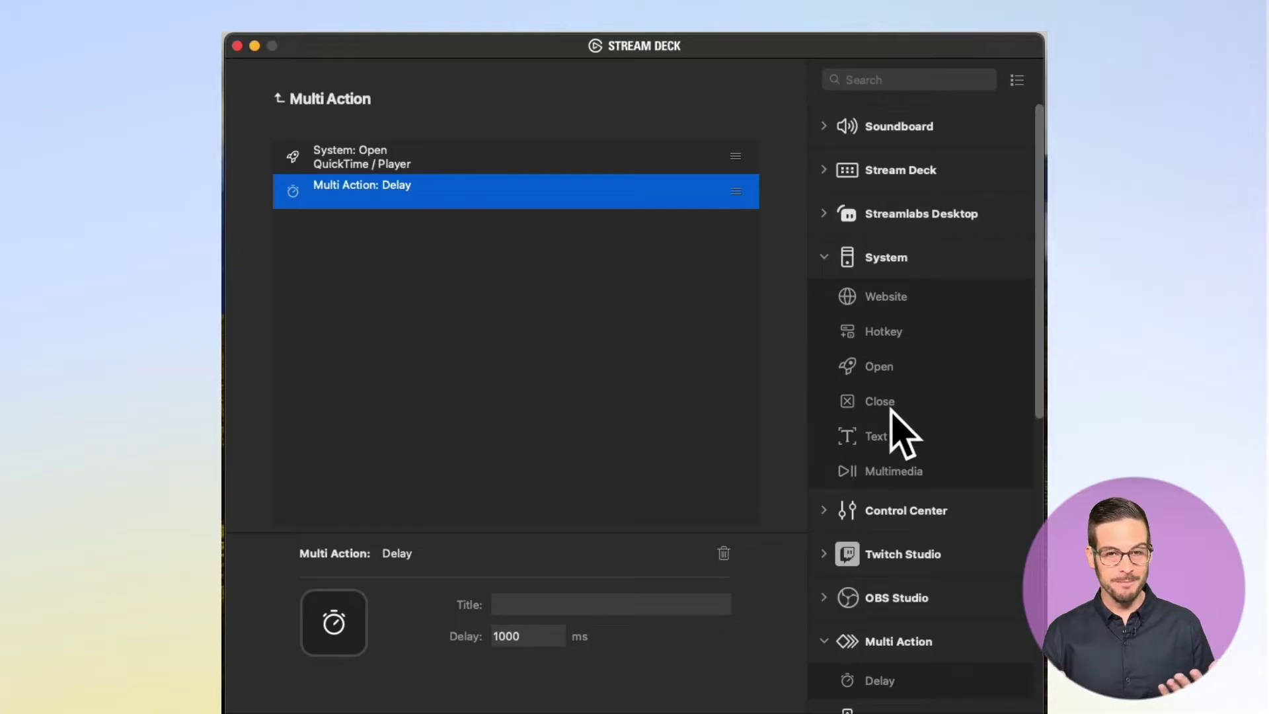
drag(893, 334, 512, 305)
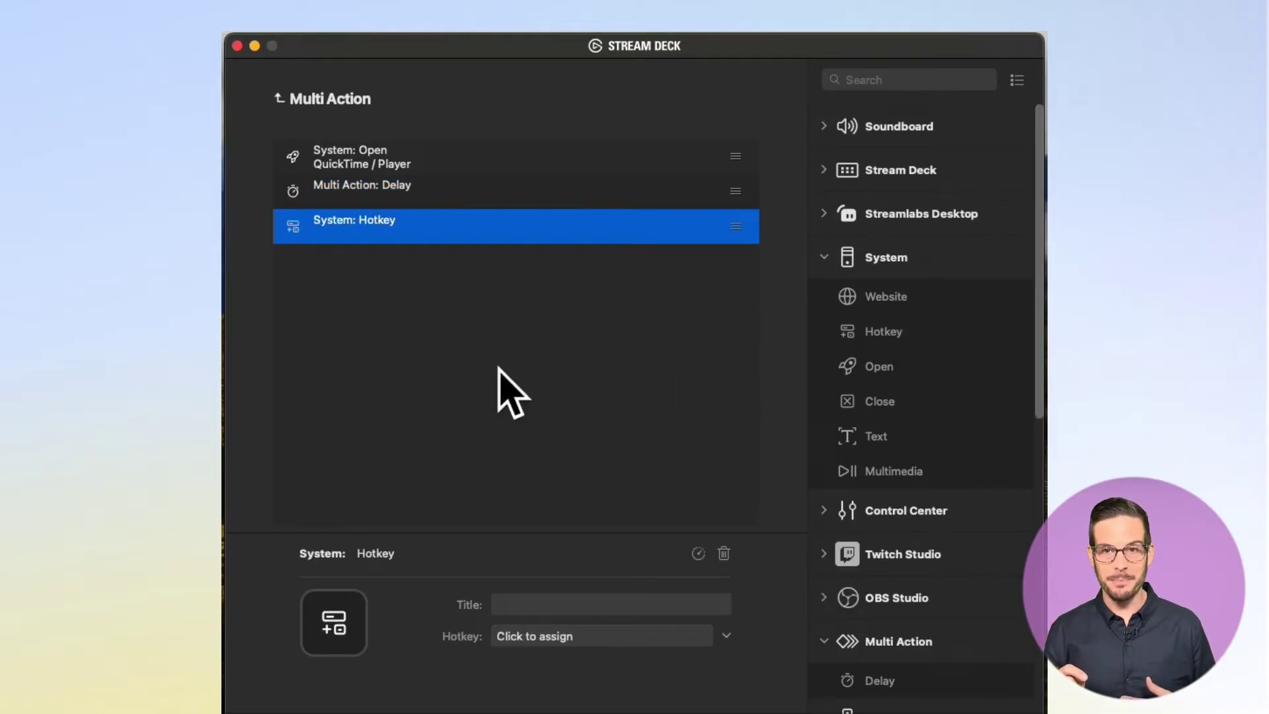
click(548, 639)
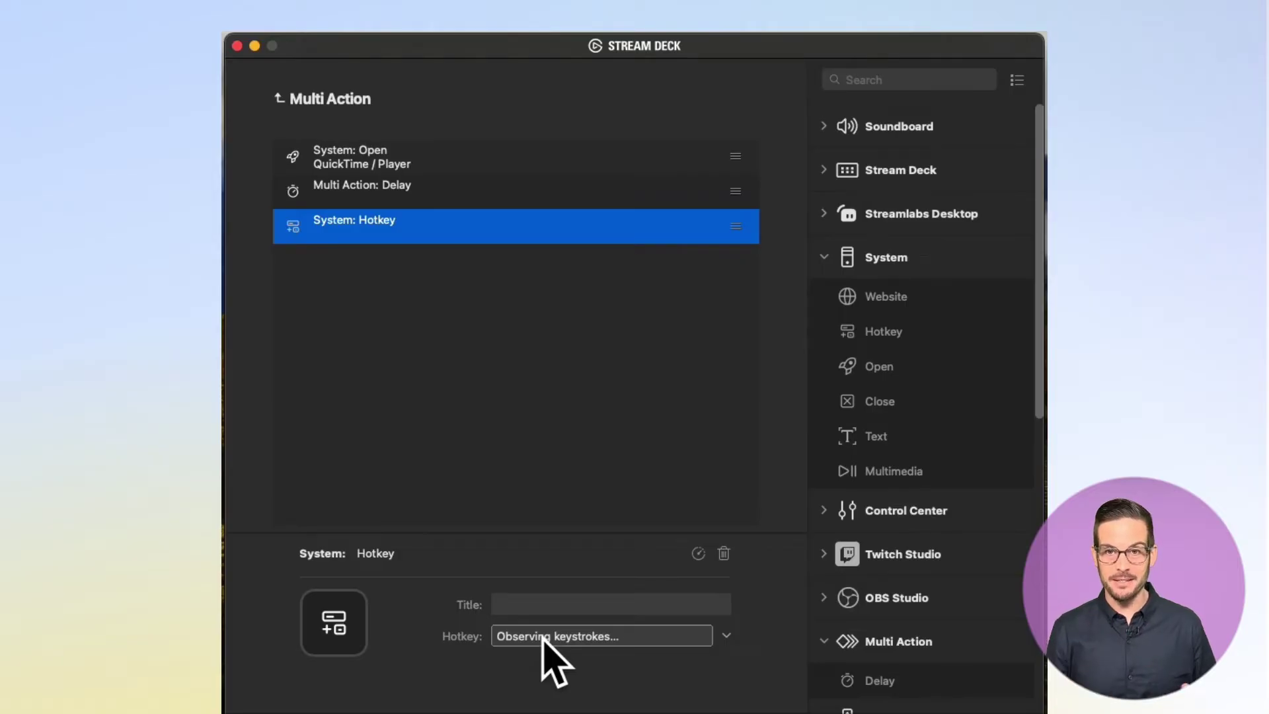
key(shift+super+n)
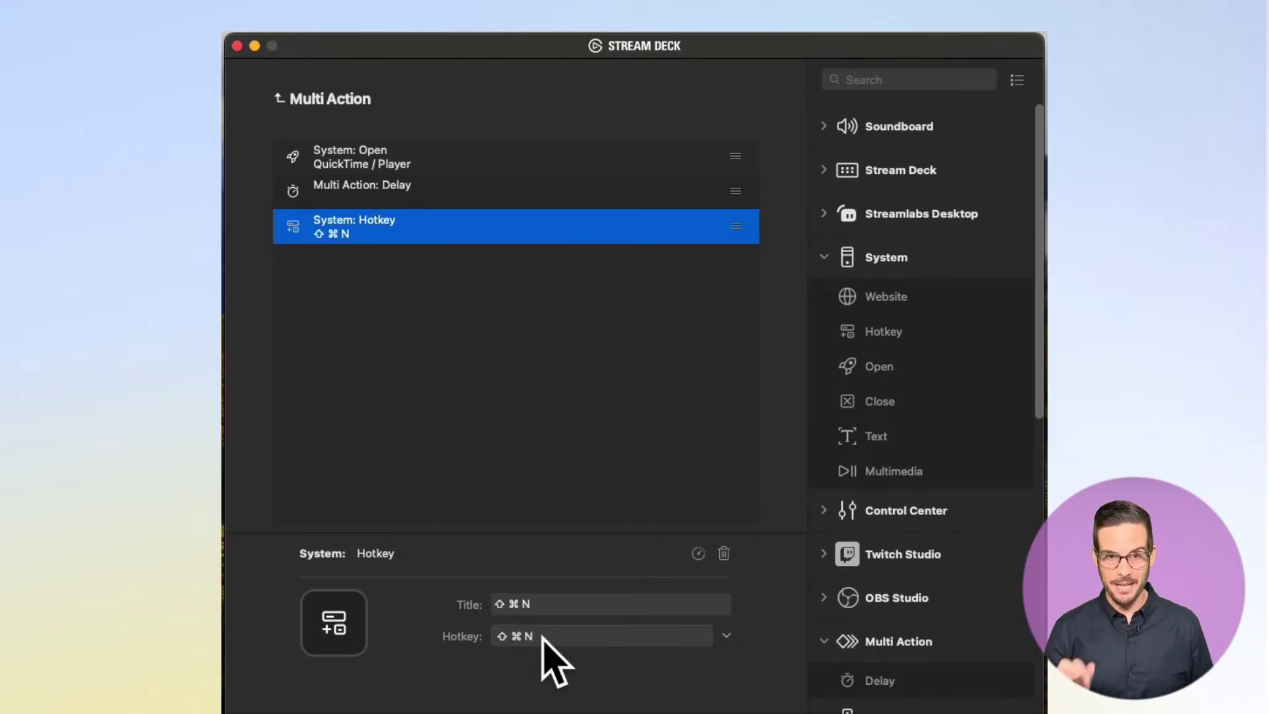
click(280, 99)
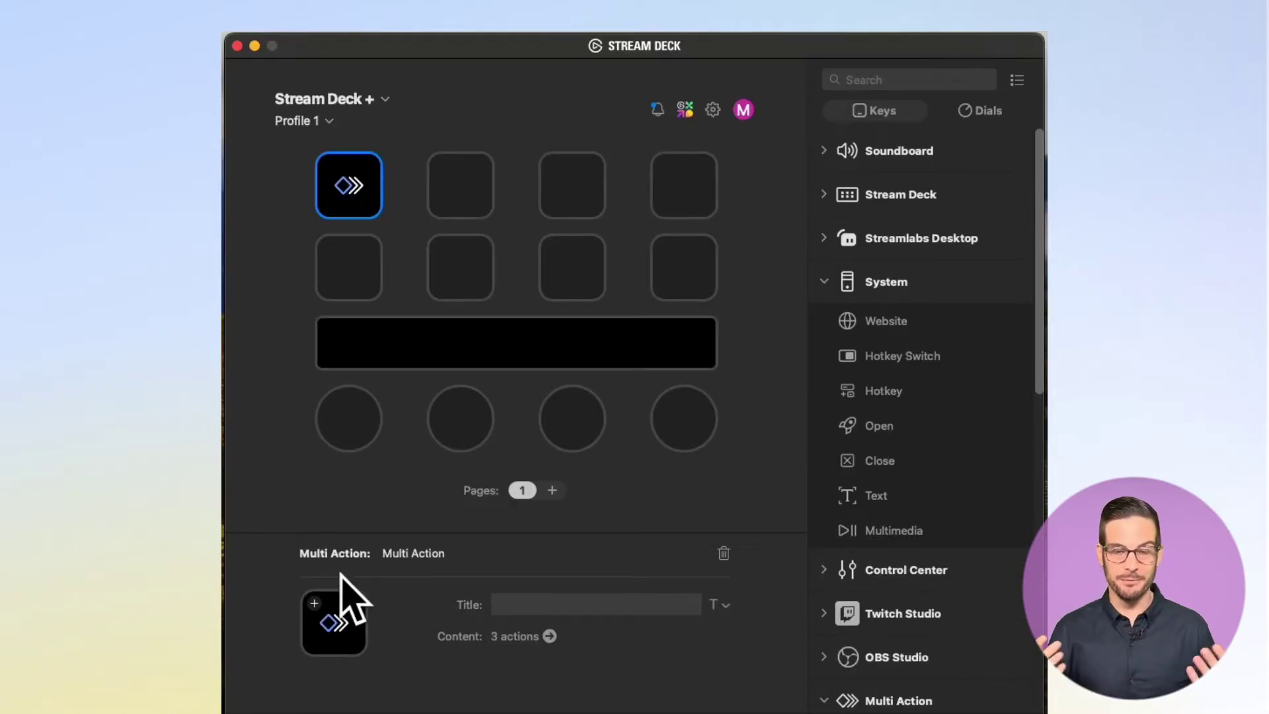
- Give the key a monitor icon and the two-line title 'Screen Record'
click(354, 603)
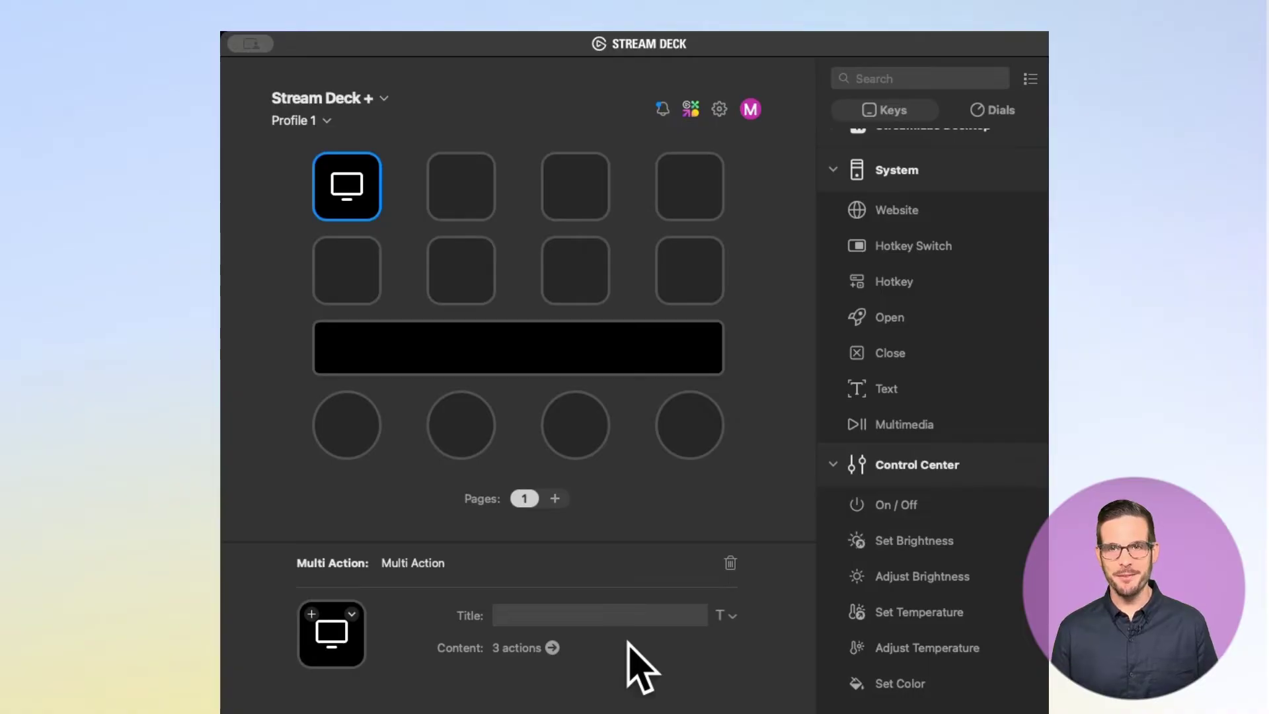
click(613, 616)
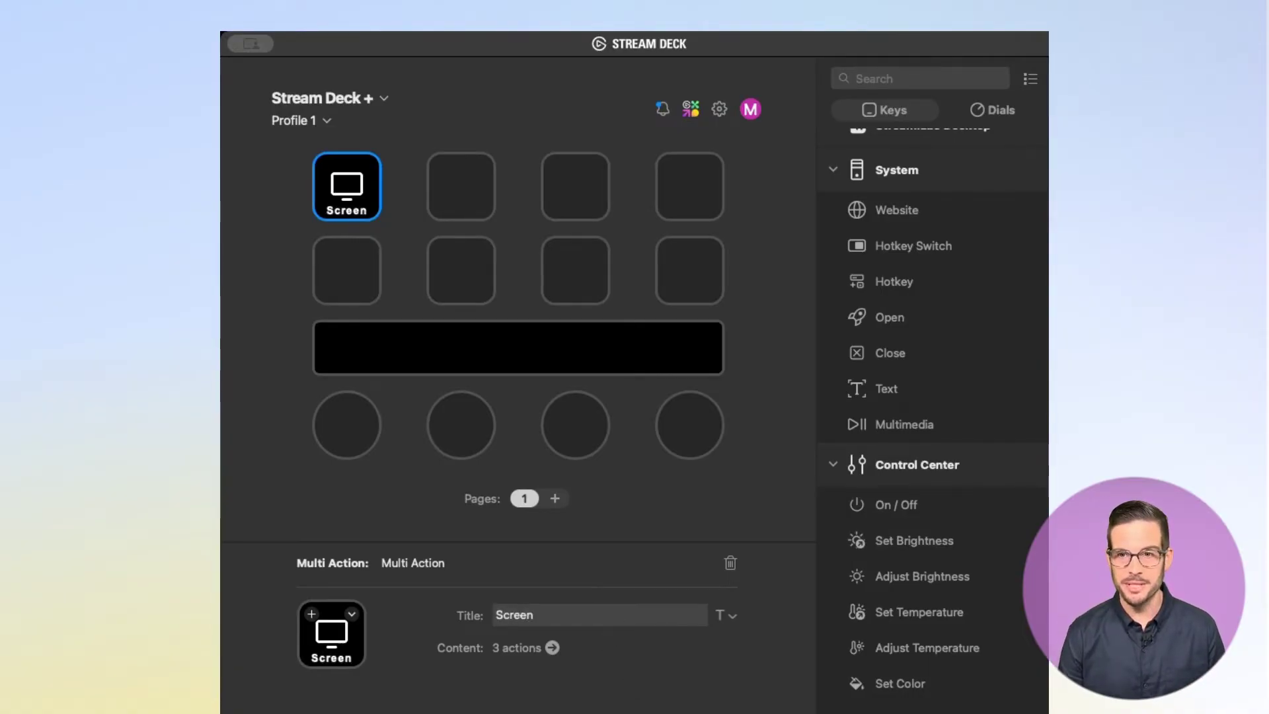
key(Return)
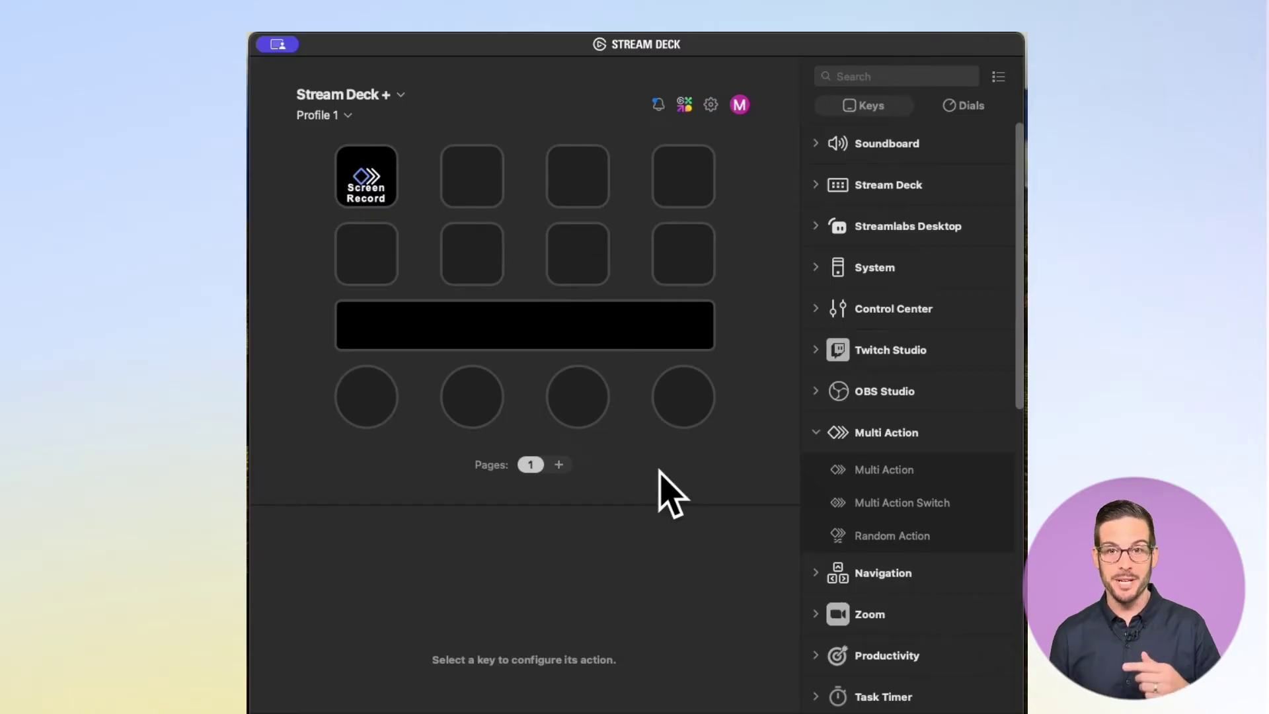
- Put a second Multi Action on the next key with Website mail.superhuman.com, a 2000 ms Delay and a Hotkey
drag(896, 474, 473, 169)
click(819, 244)
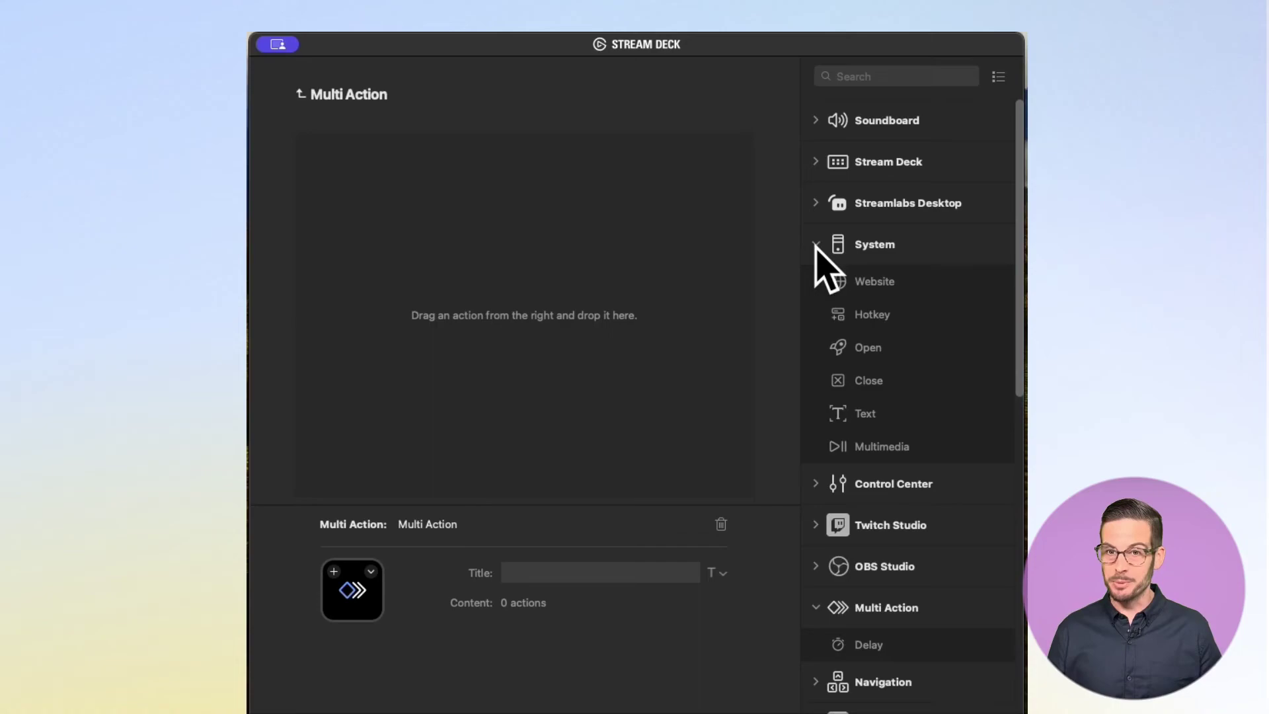
drag(856, 269, 597, 266)
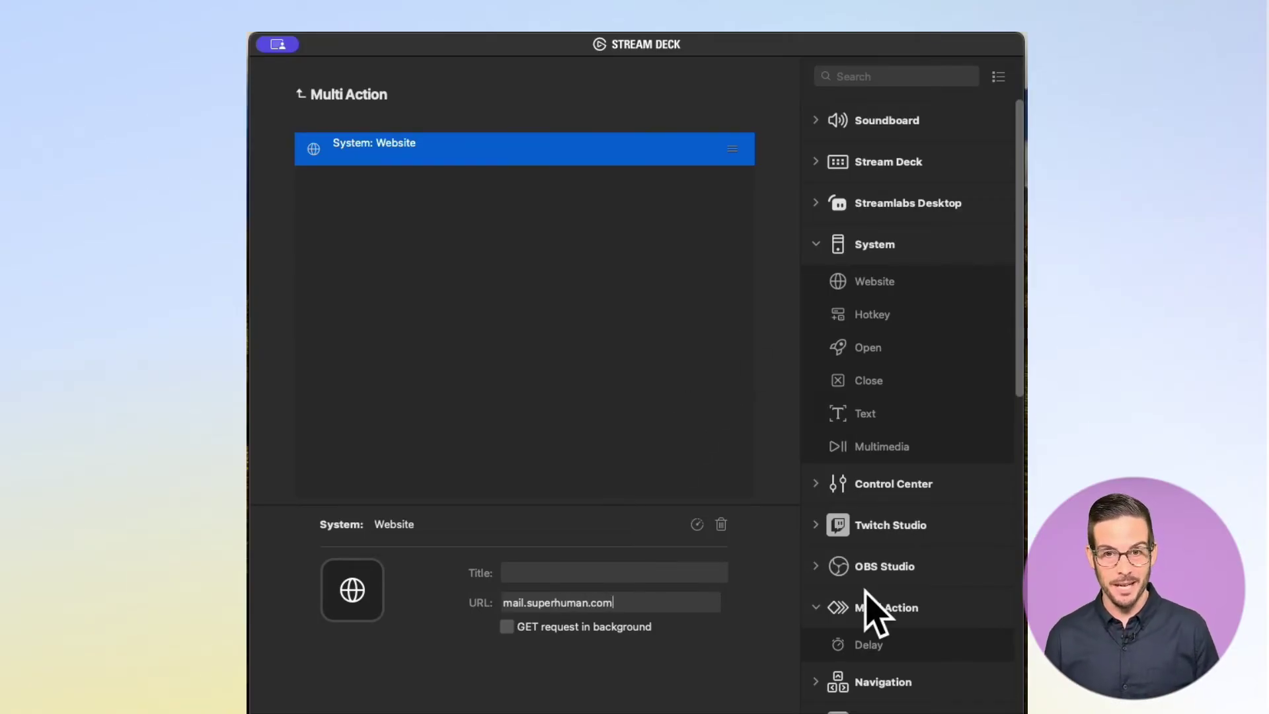
drag(870, 644, 621, 393)
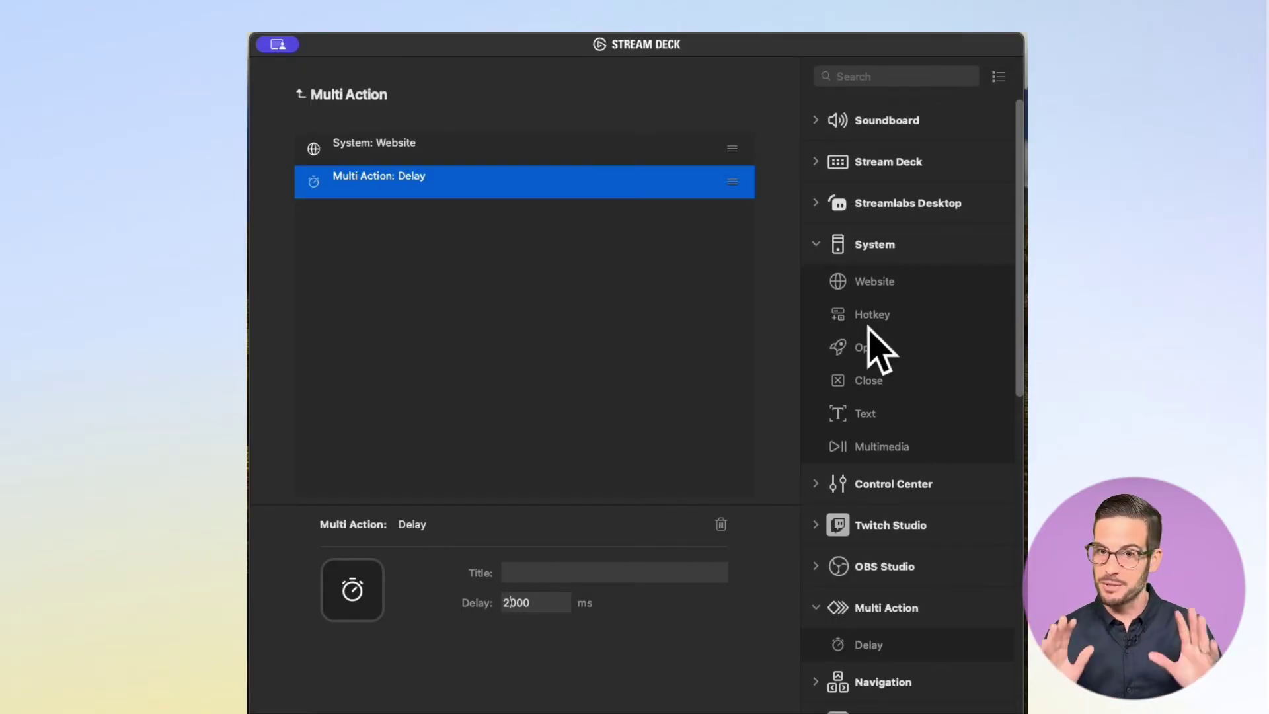
drag(861, 317, 580, 304)
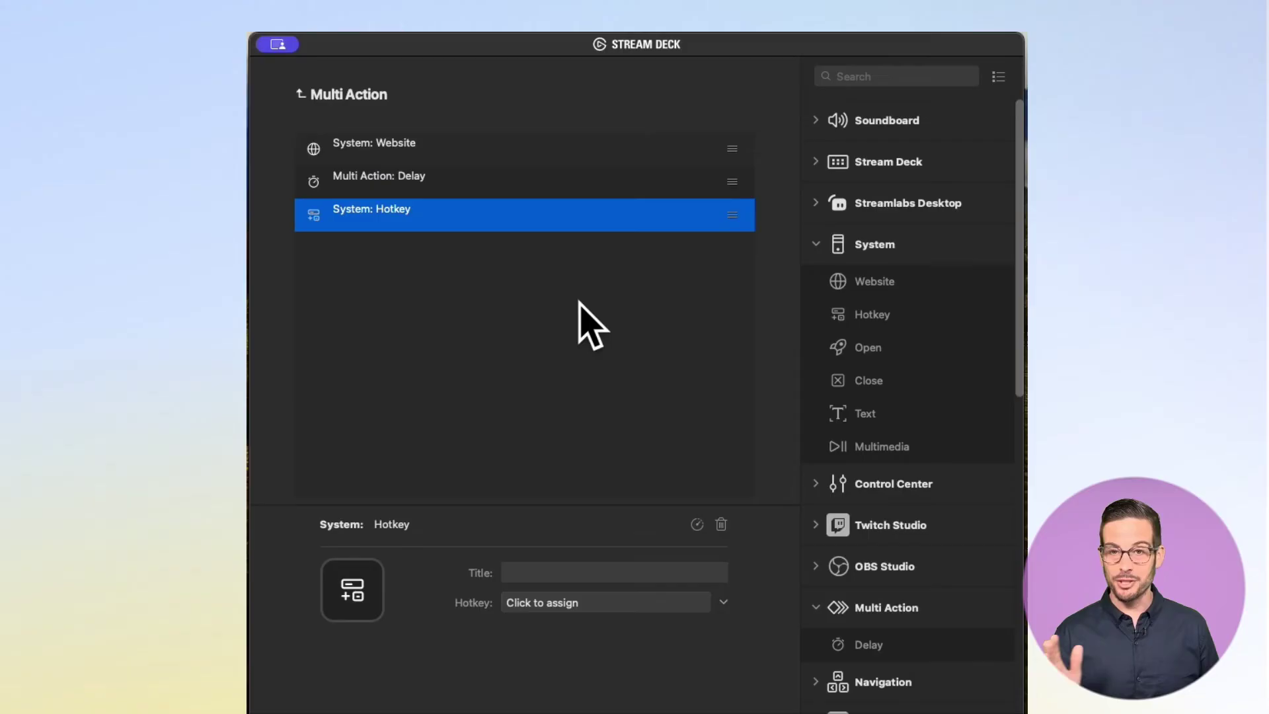
- Record C in the first Hotkey step and add a second Hotkey step set to Tab
click(550, 589)
key(c)
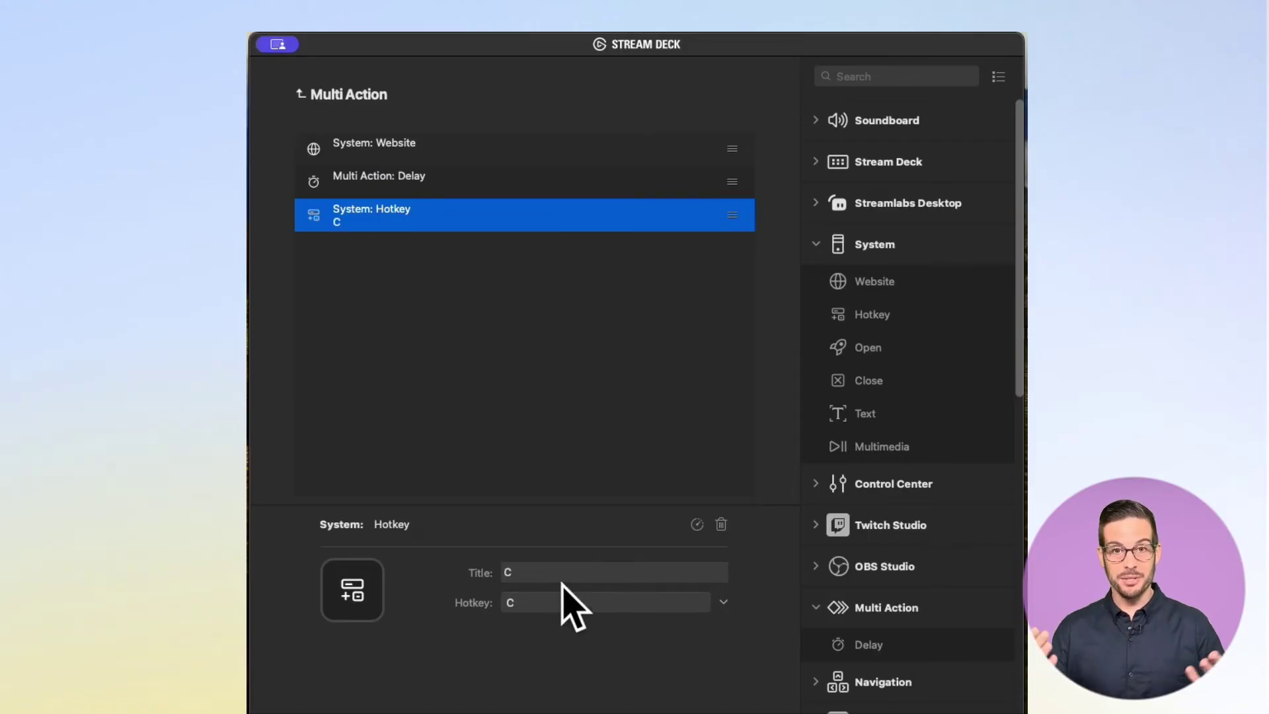
drag(843, 323, 658, 308)
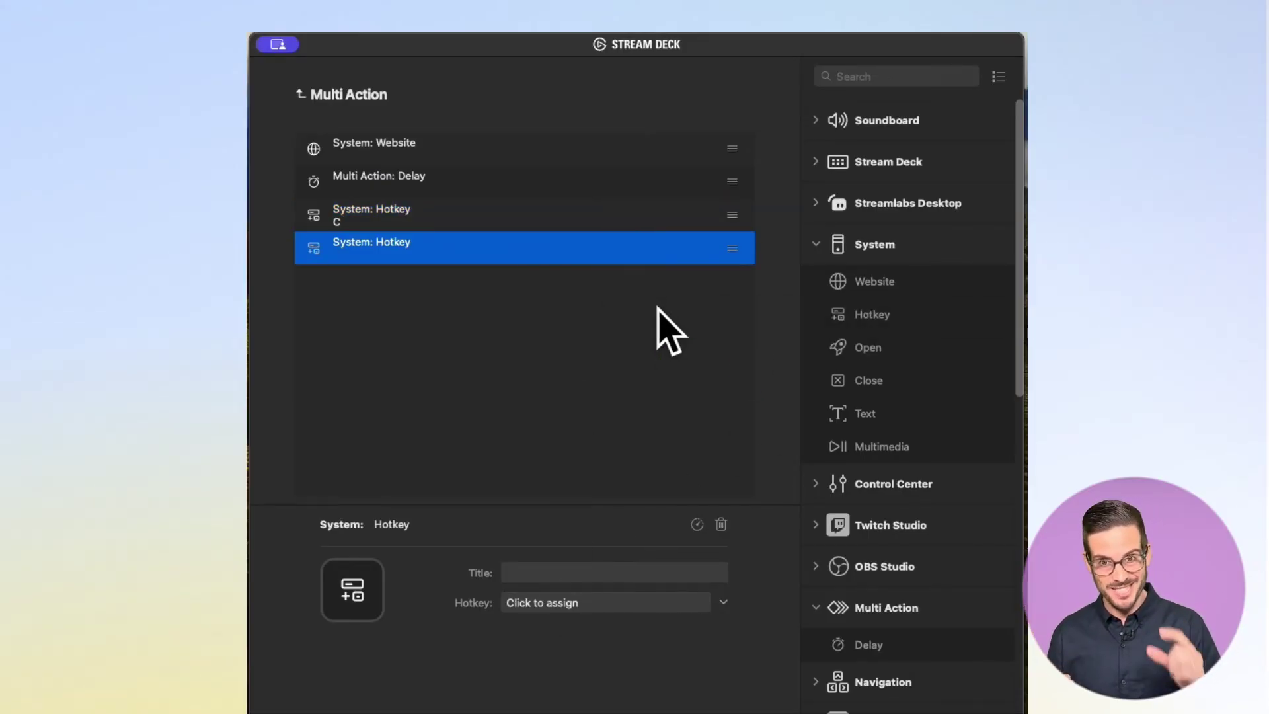
click(544, 603)
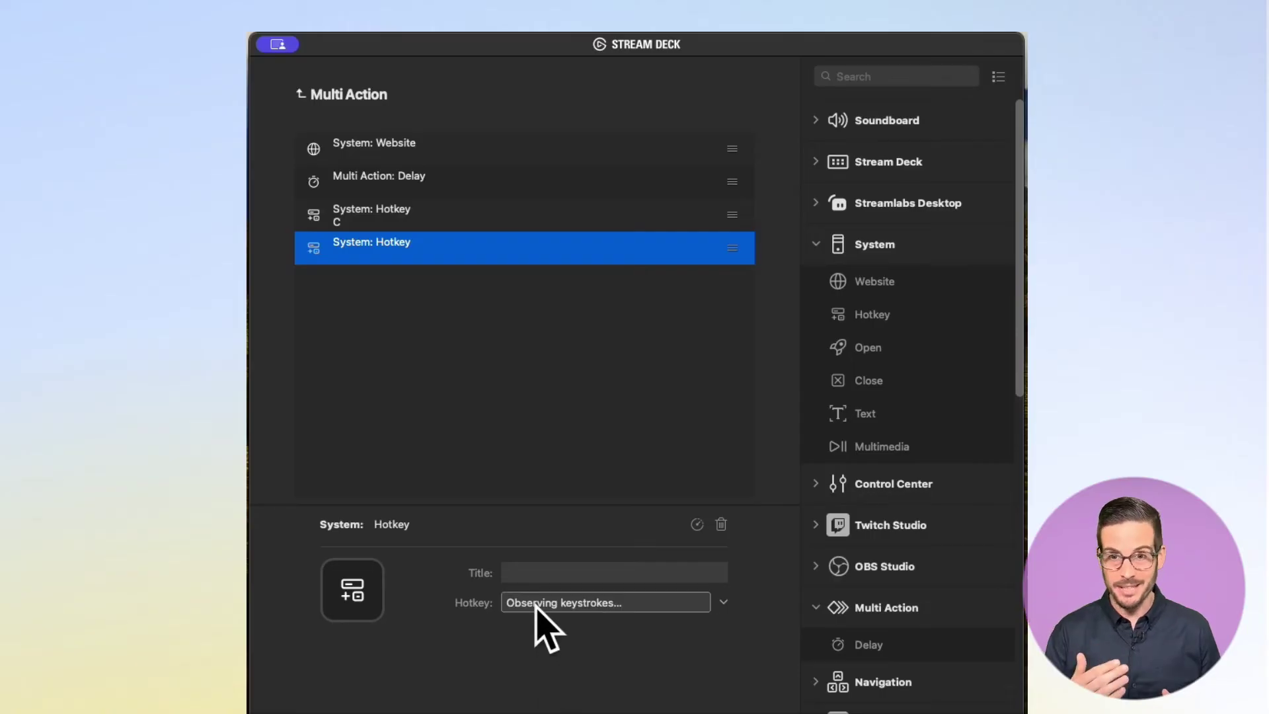
key(Tab)
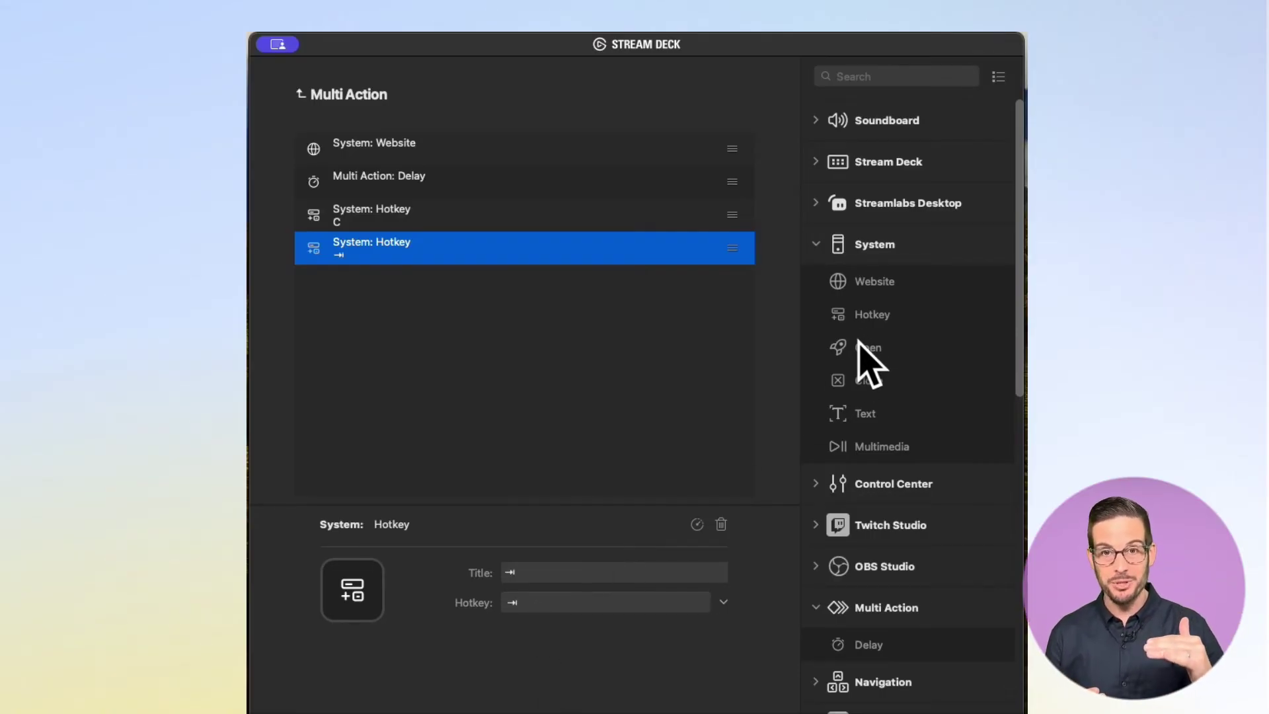
- Add a Text step 'Re: Sales Inquiry' followed by Hotkey steps Tab and ;
drag(865, 411, 617, 388)
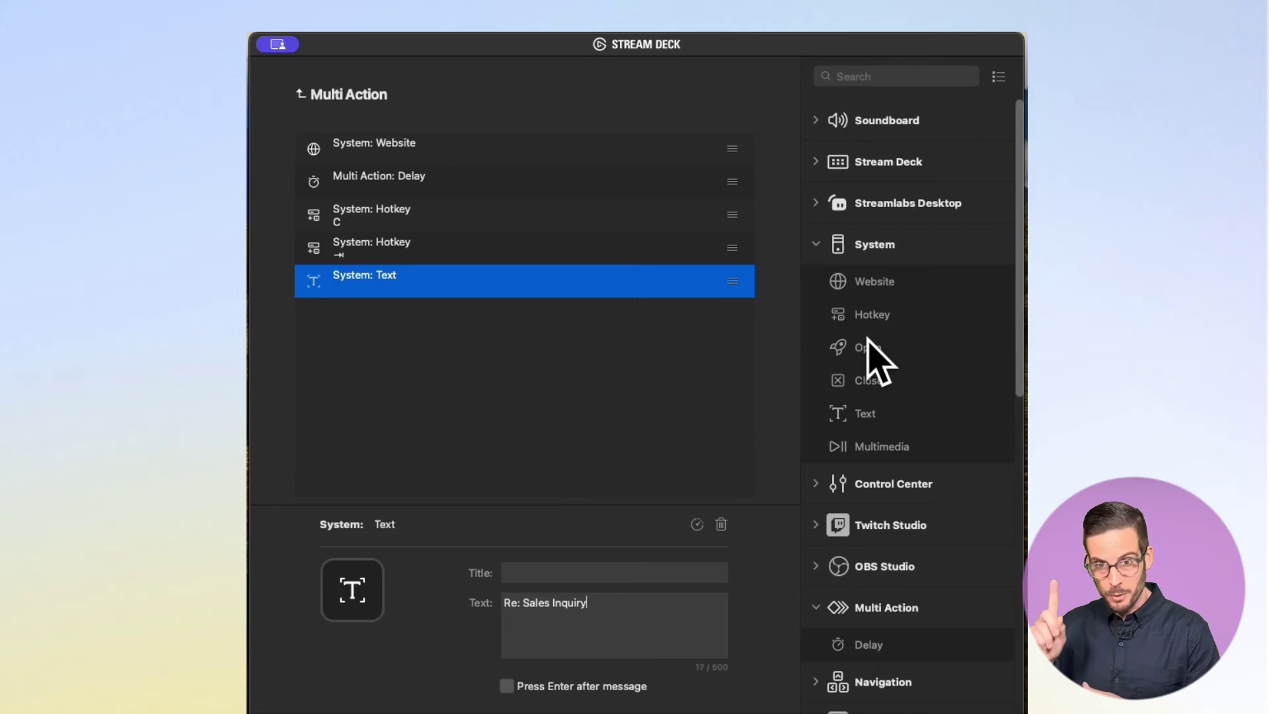
drag(872, 316, 553, 362)
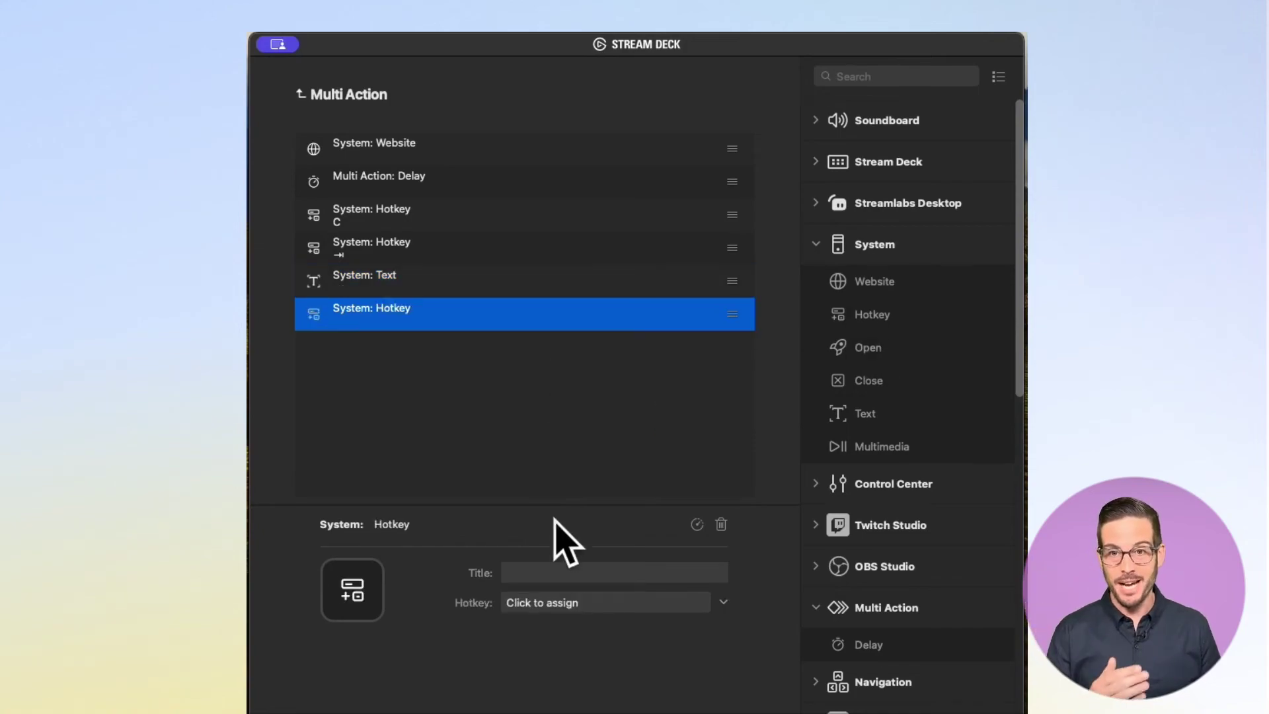
click(546, 598)
key(Tab)
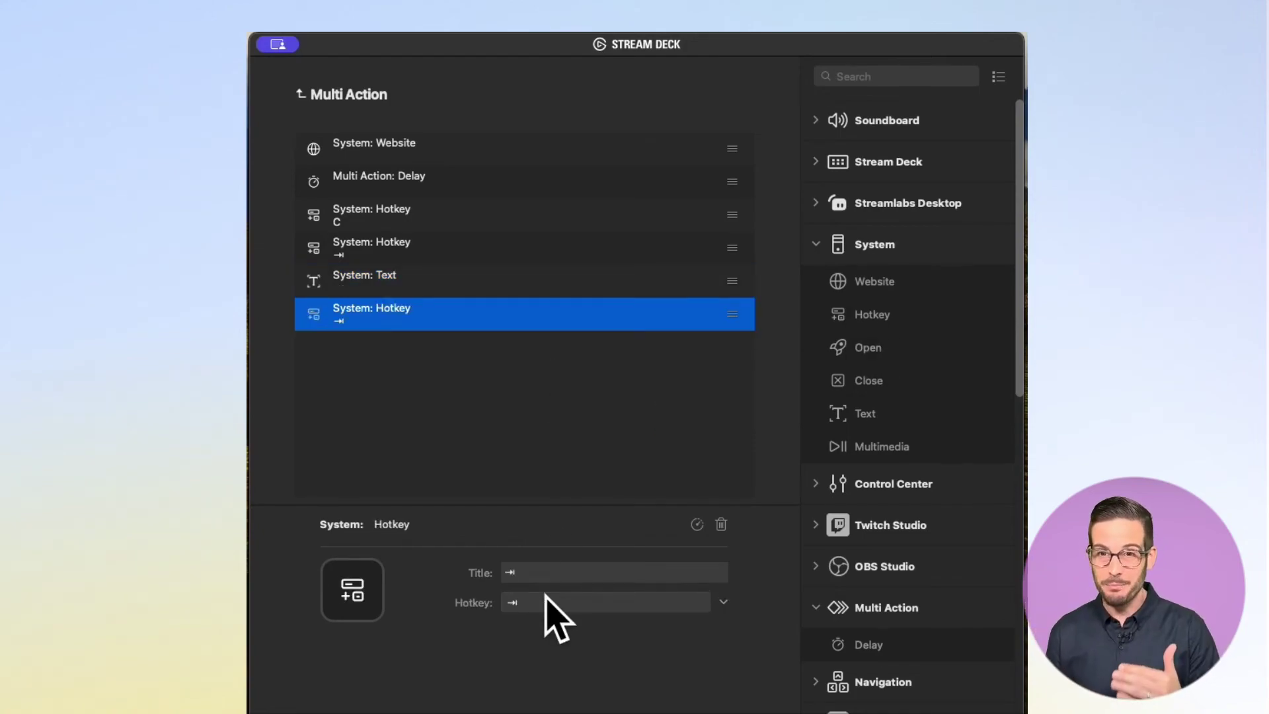
drag(873, 316, 617, 416)
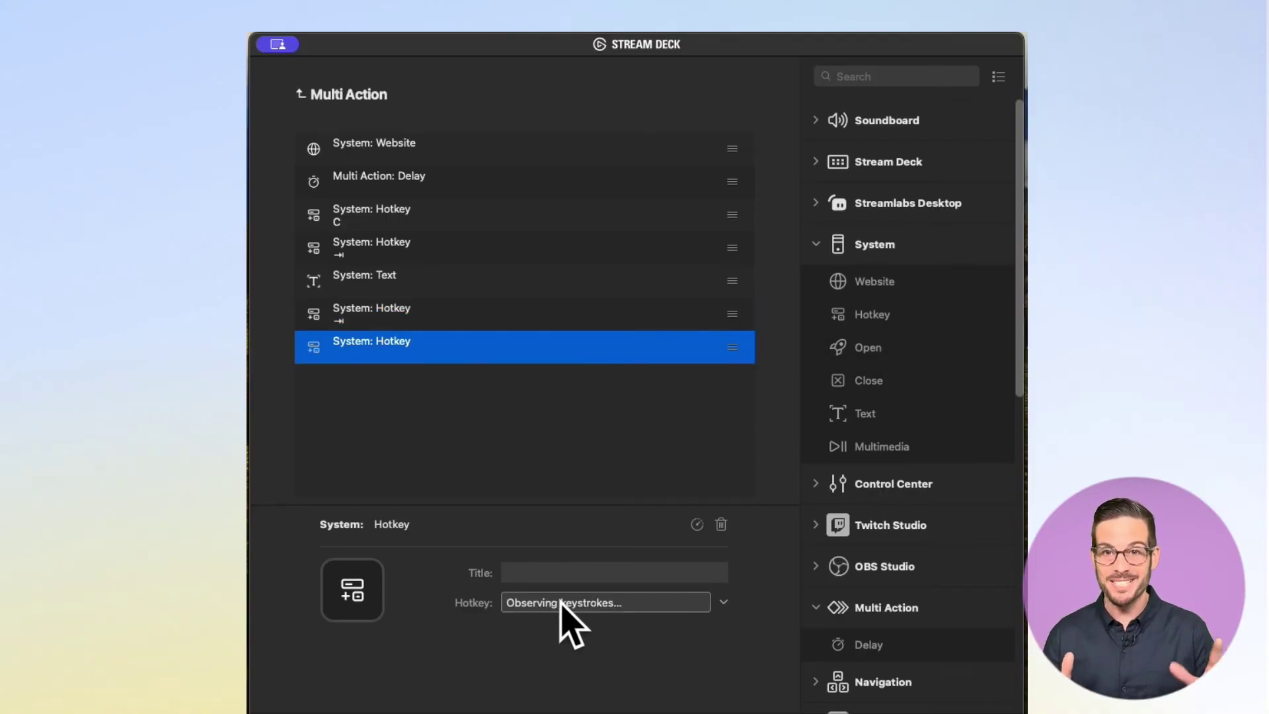
key(semicolon)
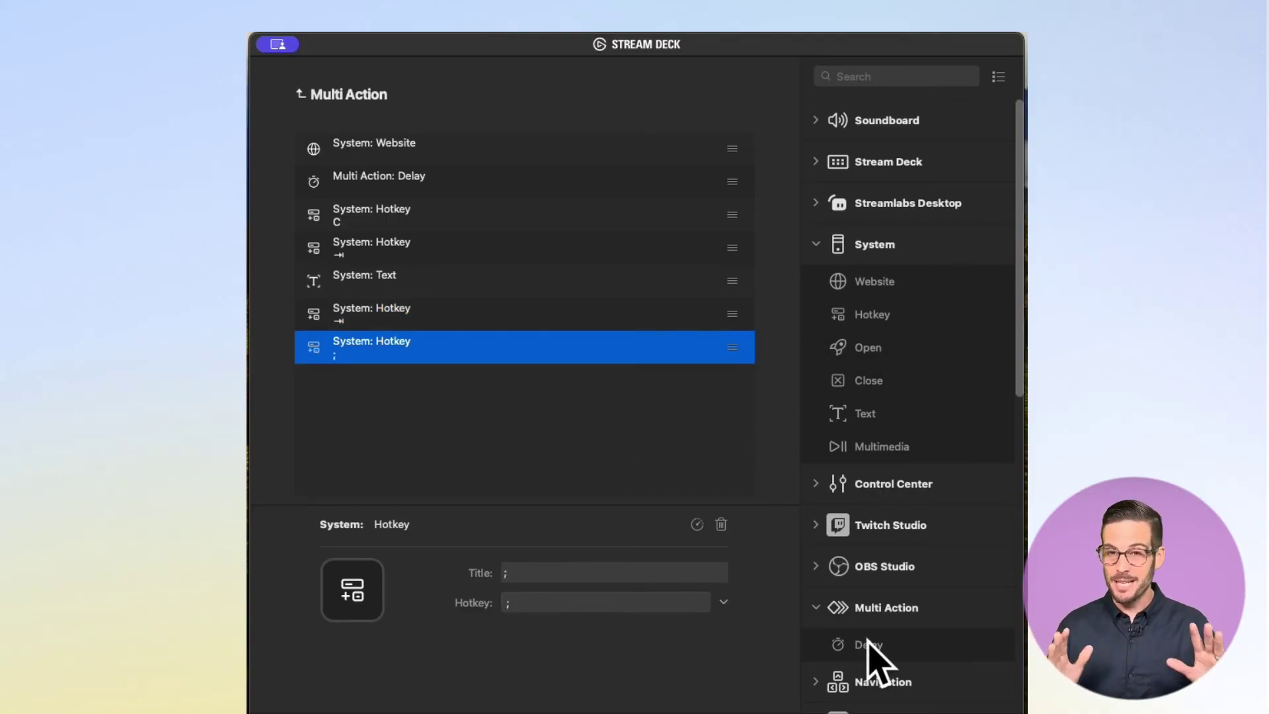
- Add a 2000 ms Delay and a final empty Hotkey step
drag(864, 646, 497, 475)
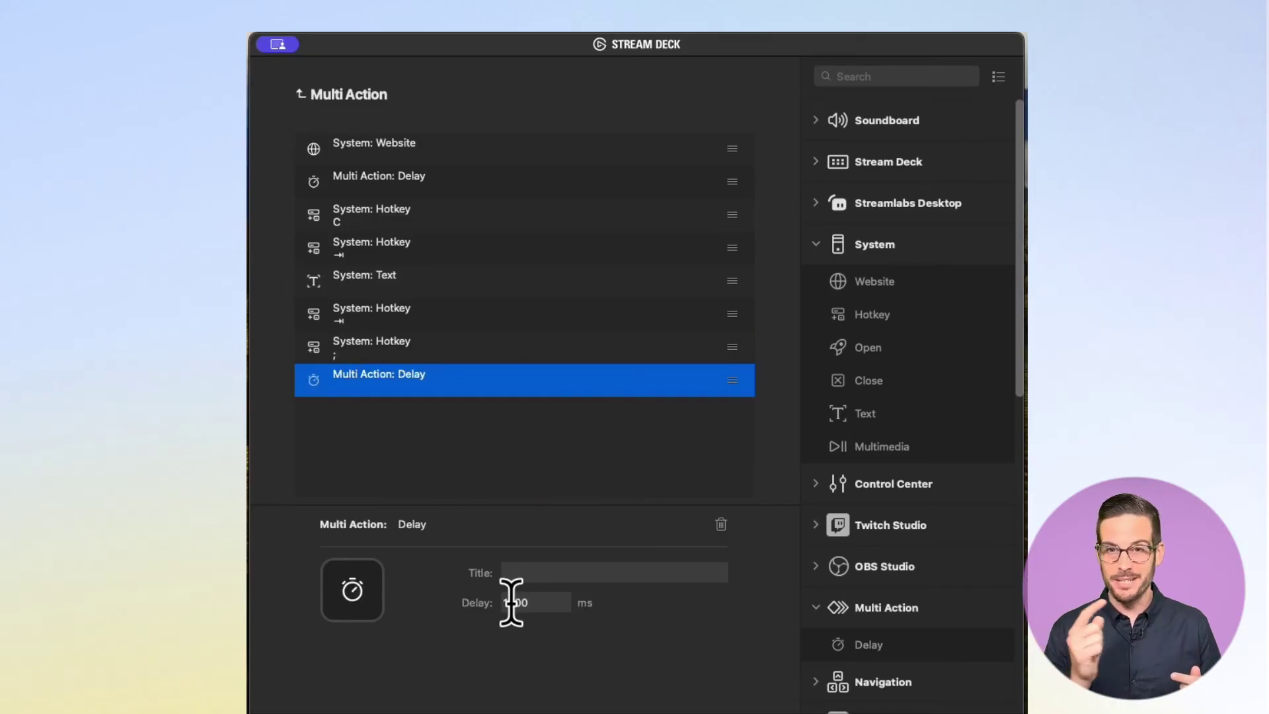
key(BackSpace)
text(2)
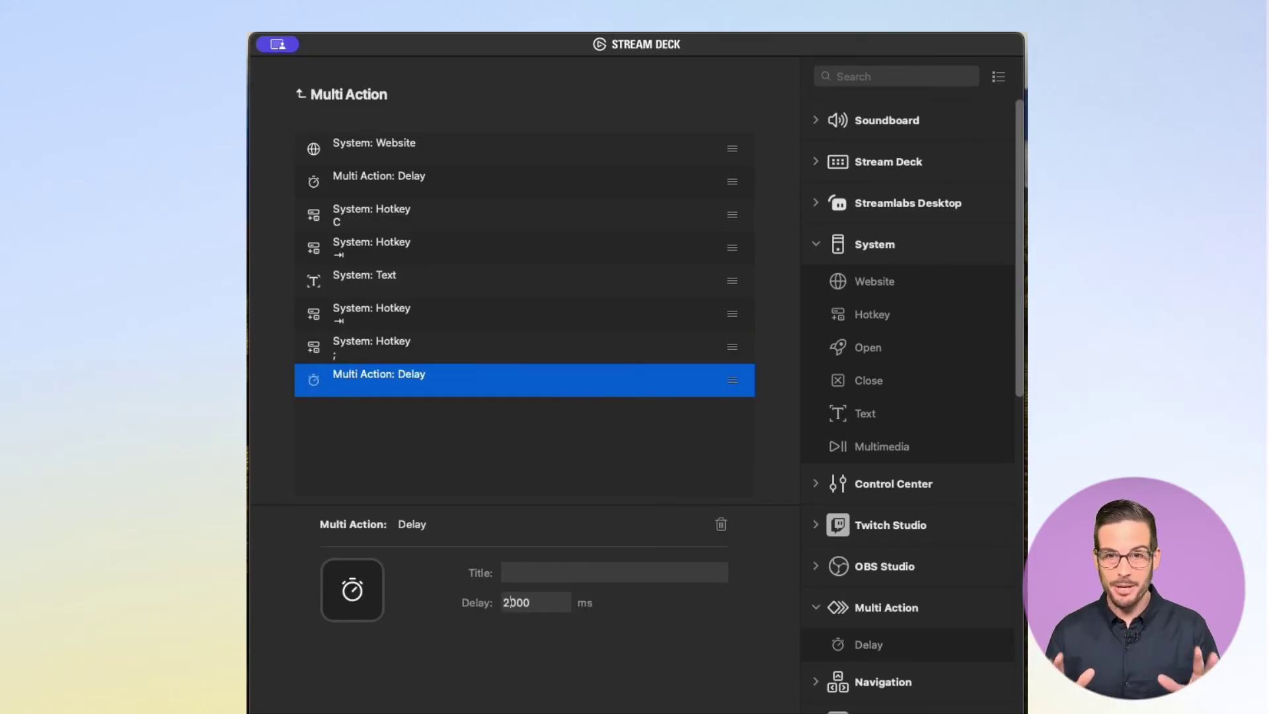
drag(876, 321, 532, 476)
click(537, 603)
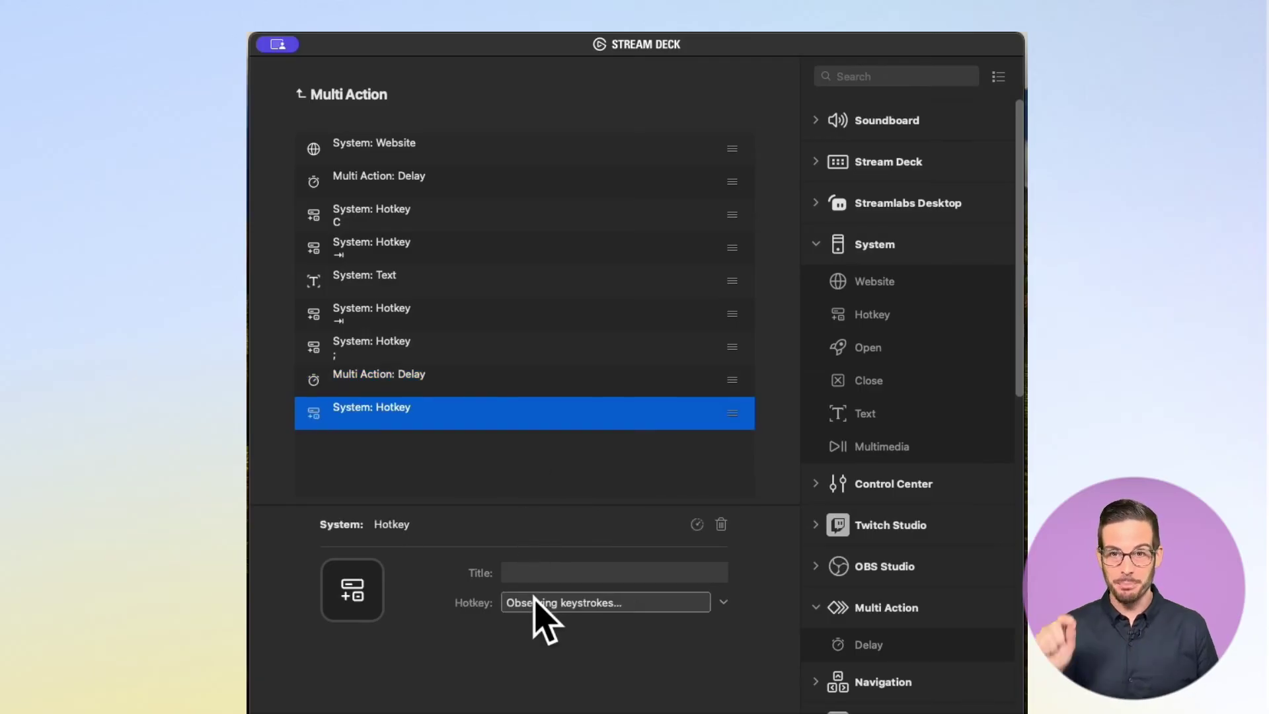
- Record Return as the final Hotkey step's keystroke
key(Return)
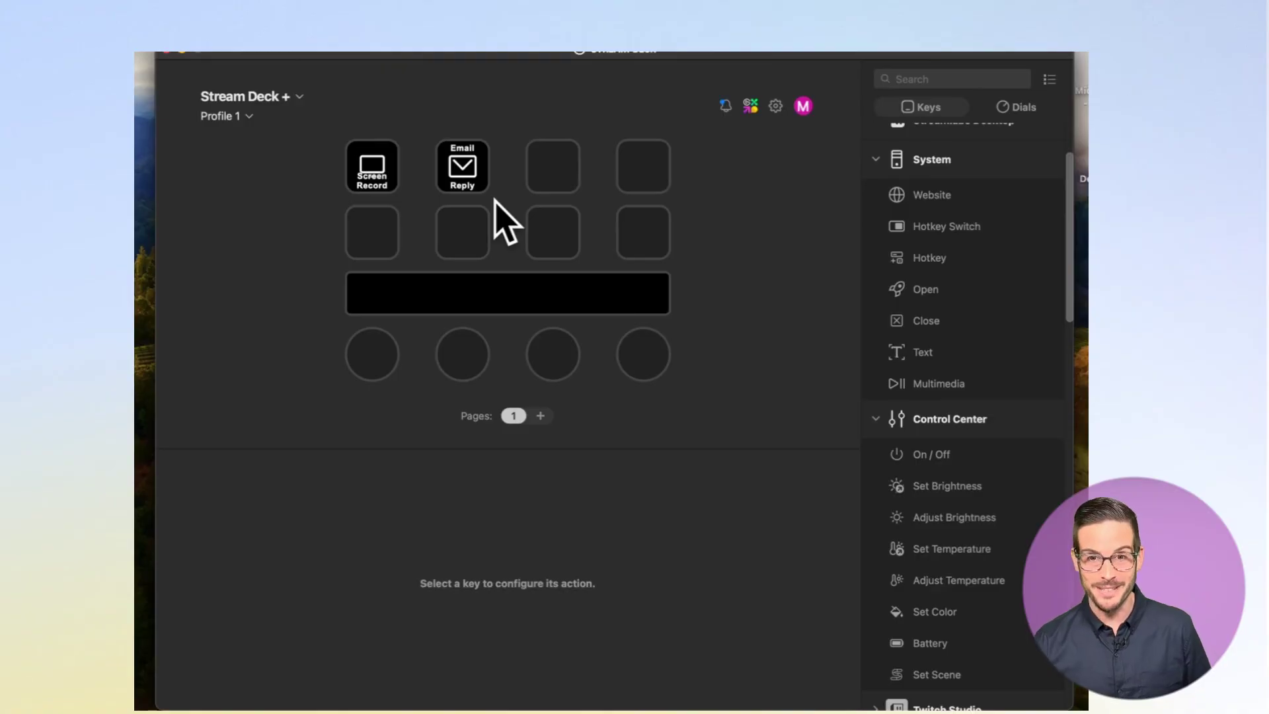
- Run the Email Reply key to draft 'Re: Sales Inquiry' in Superhuman with the Inbound Reply snippet
key(super+Tab)
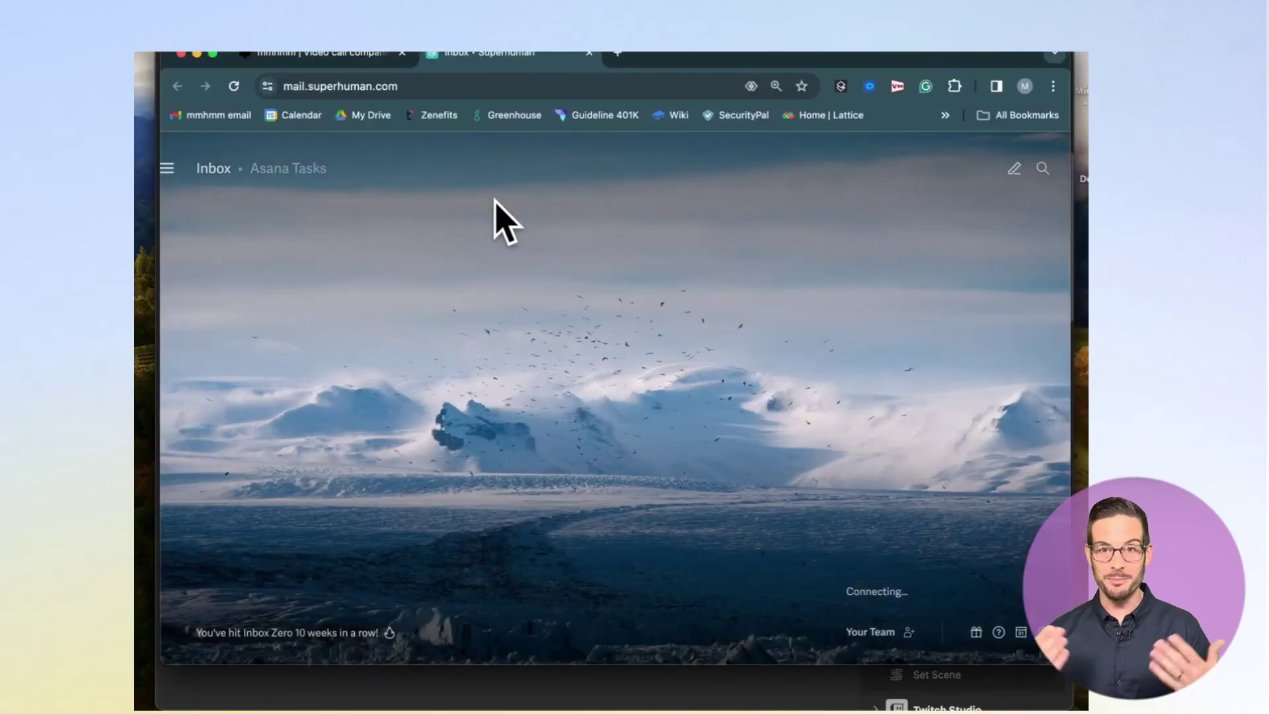
text(cRe: Sales Inquiry)
key(Tab)
text(;)
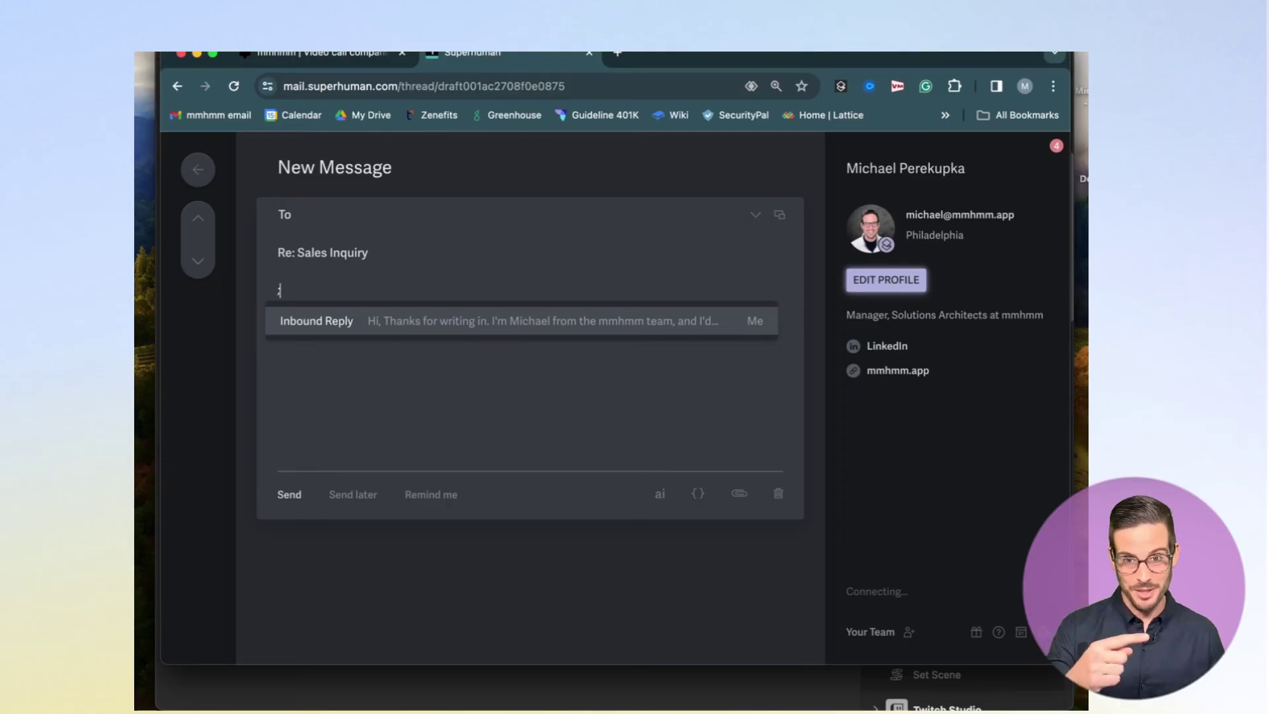
key(Return)
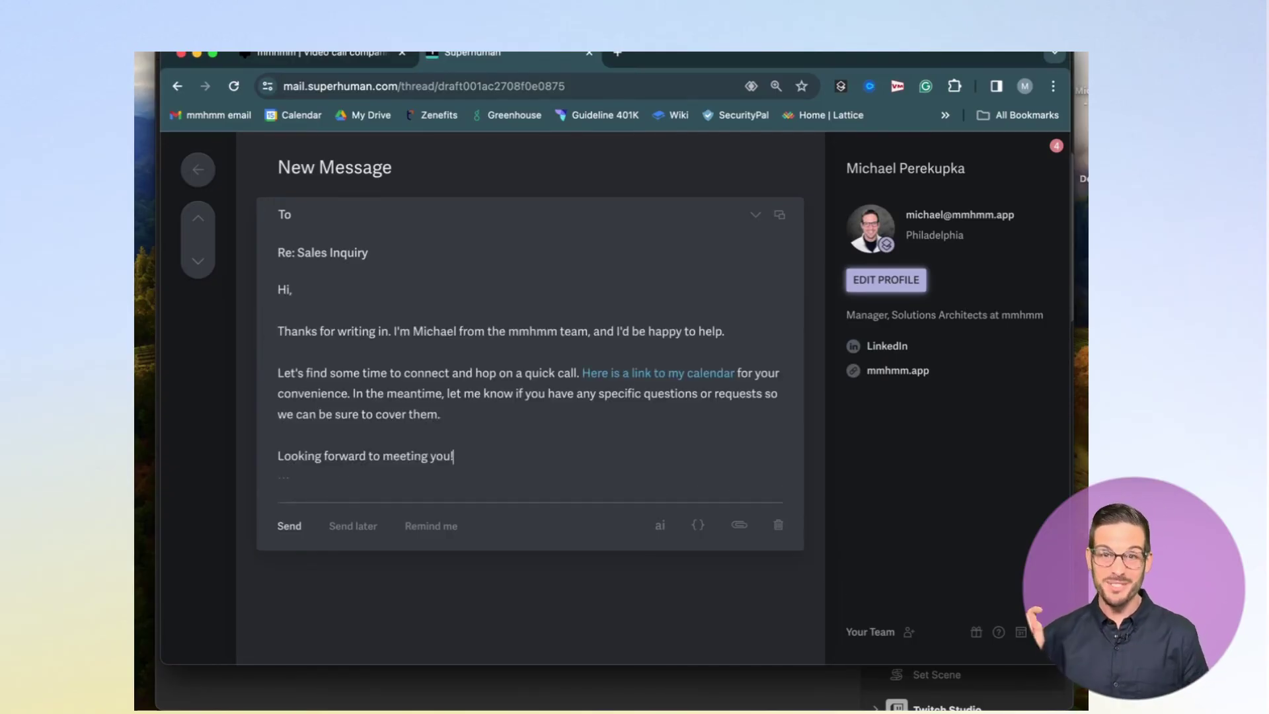